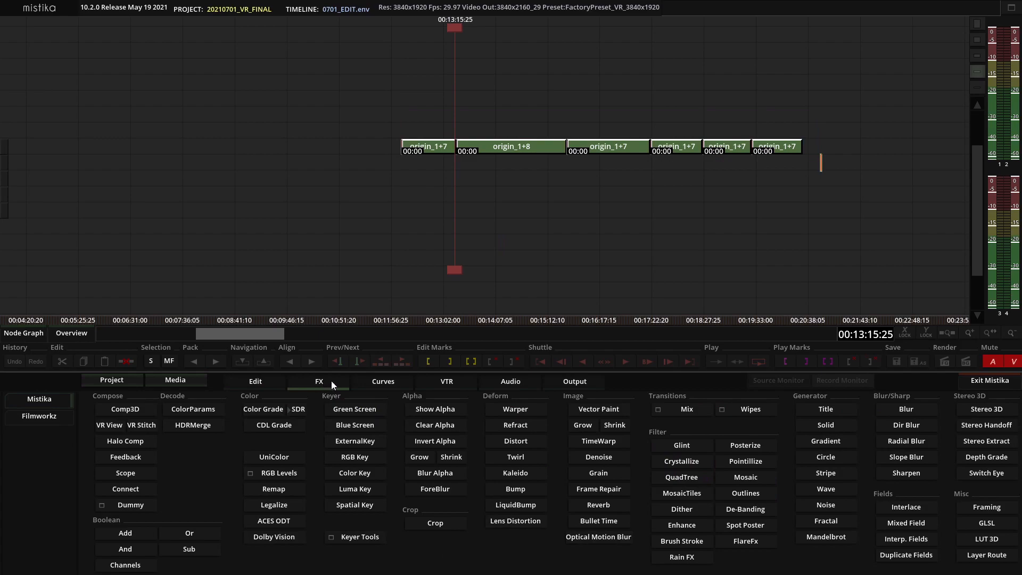
- Apply the Vector Paint effect to all six origin clips and show the paint interface for the first clip
left_click(600, 408)
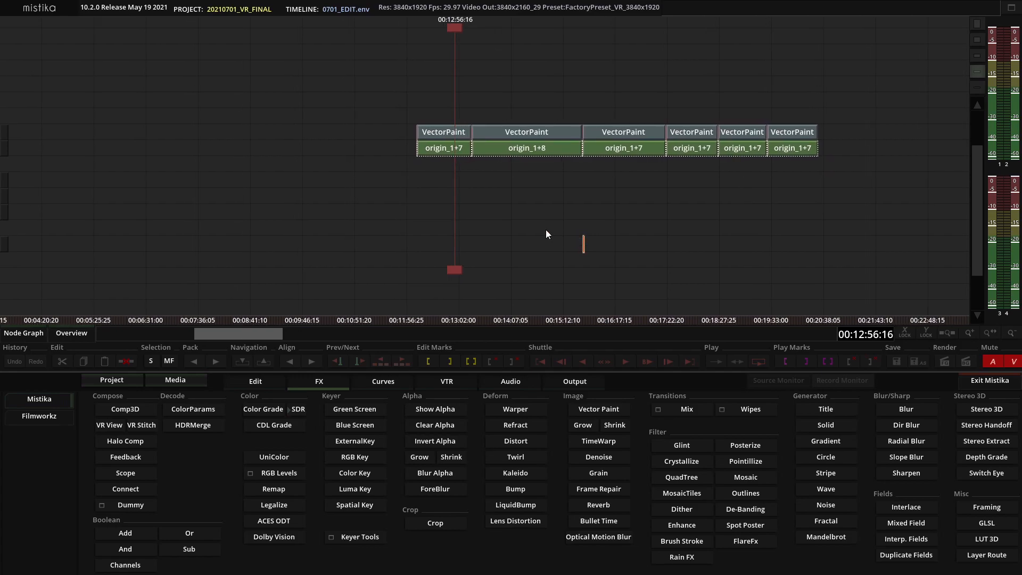
left_click(455, 134)
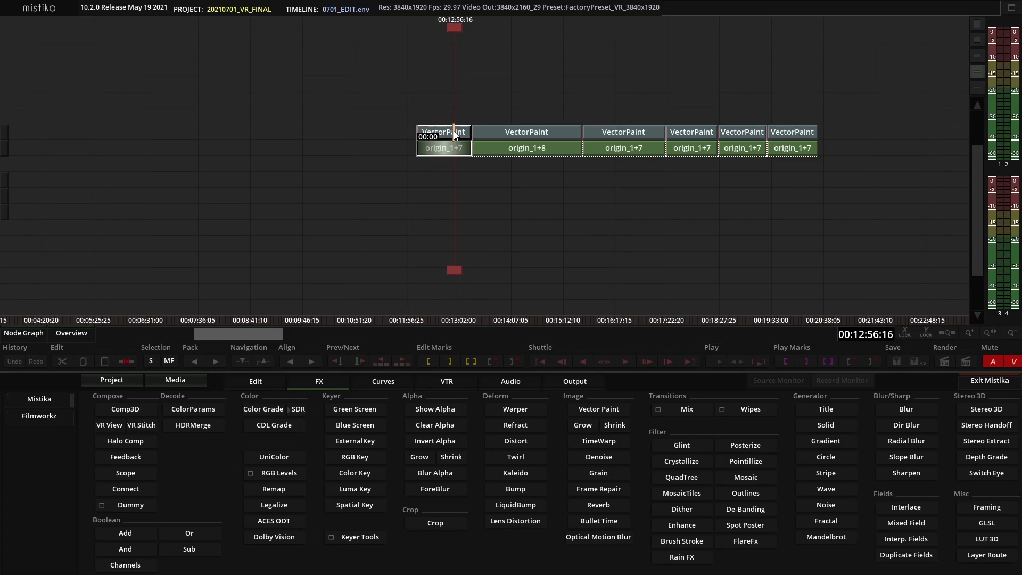
double_click(456, 134)
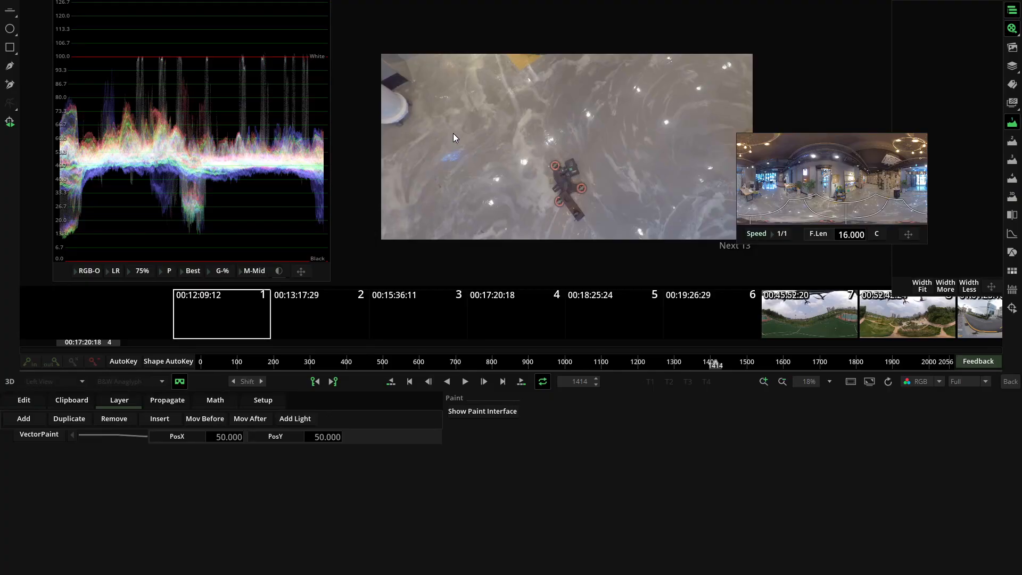
left_click(478, 411)
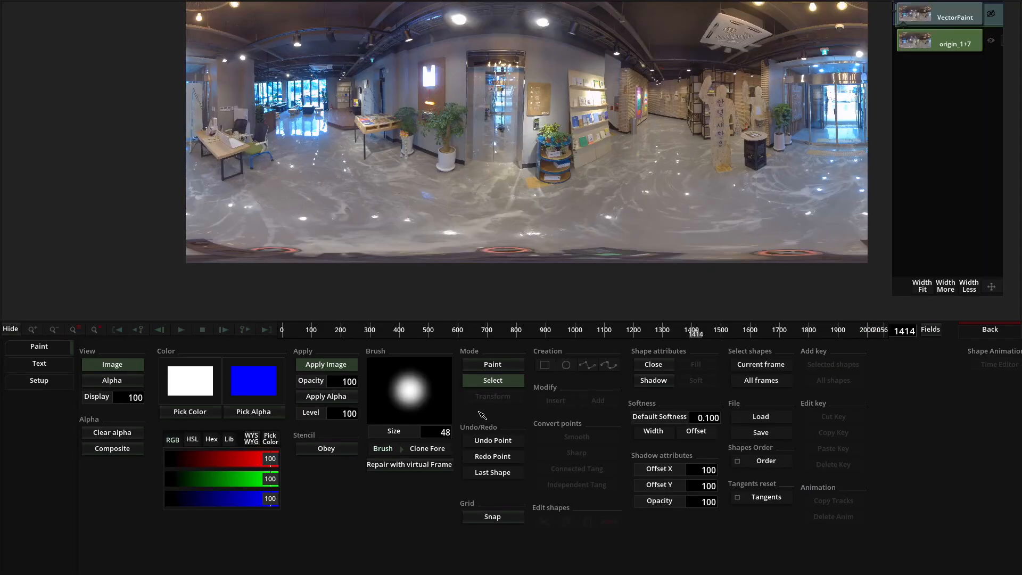
- Set the brush to Clone Fore with size 53 and switch the mode to Paint
left_click(429, 450)
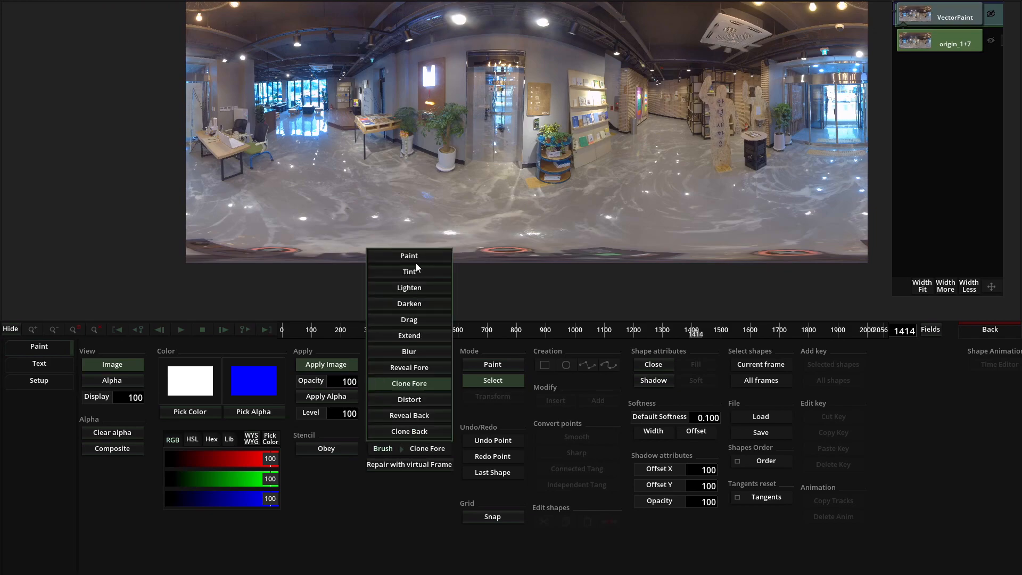
left_click(398, 383)
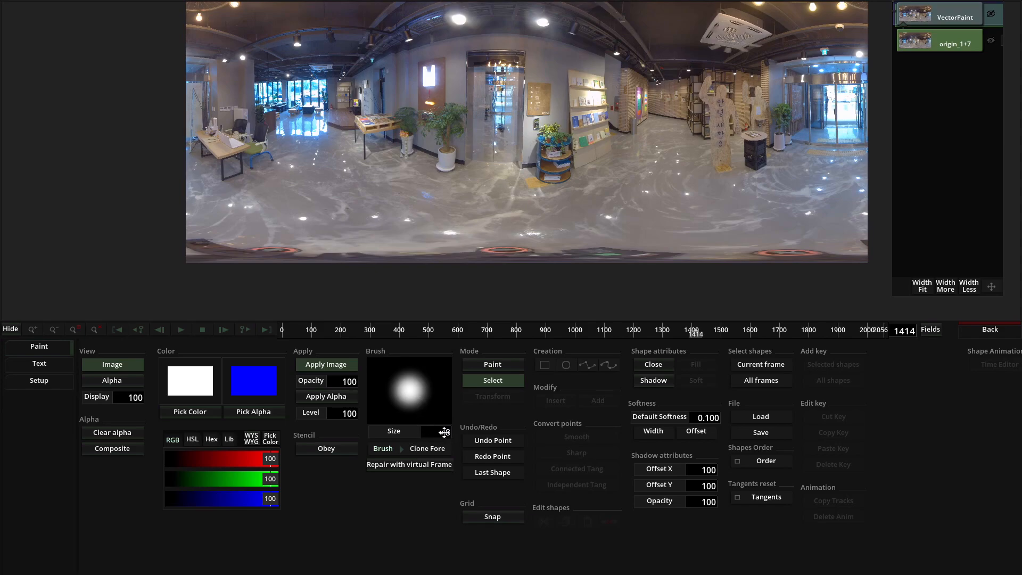
mouse_move(458, 431)
left_mouse_down()
mouse_move(468, 431)
mouse_move(431, 430)
mouse_move(476, 433)
left_mouse_up()
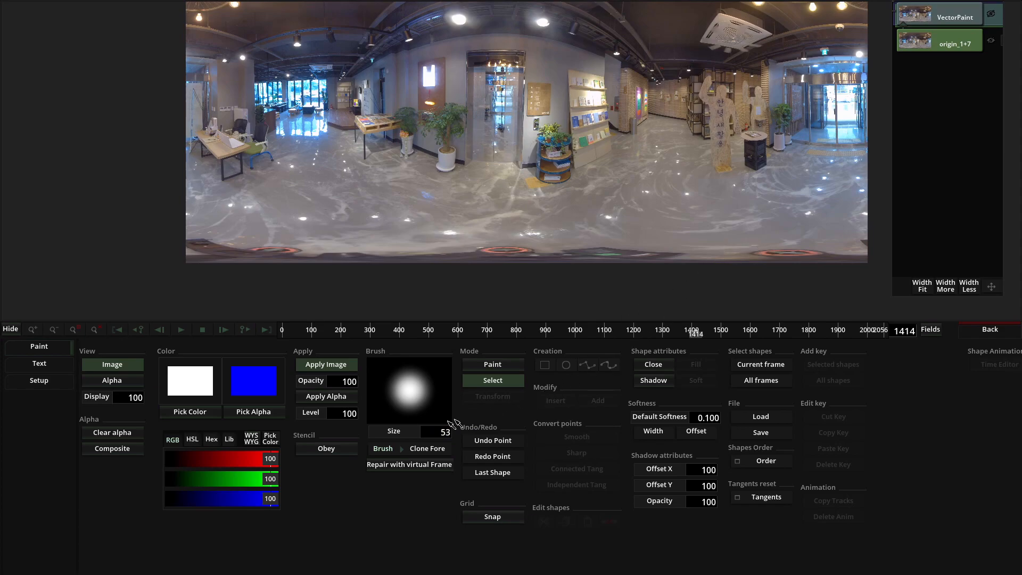
scroll(425, 225, "up", 5)
left_click_drag(428, 221, 764, 21)
scroll(692, 133, "down", 3)
scroll(650, 181, "down", 2)
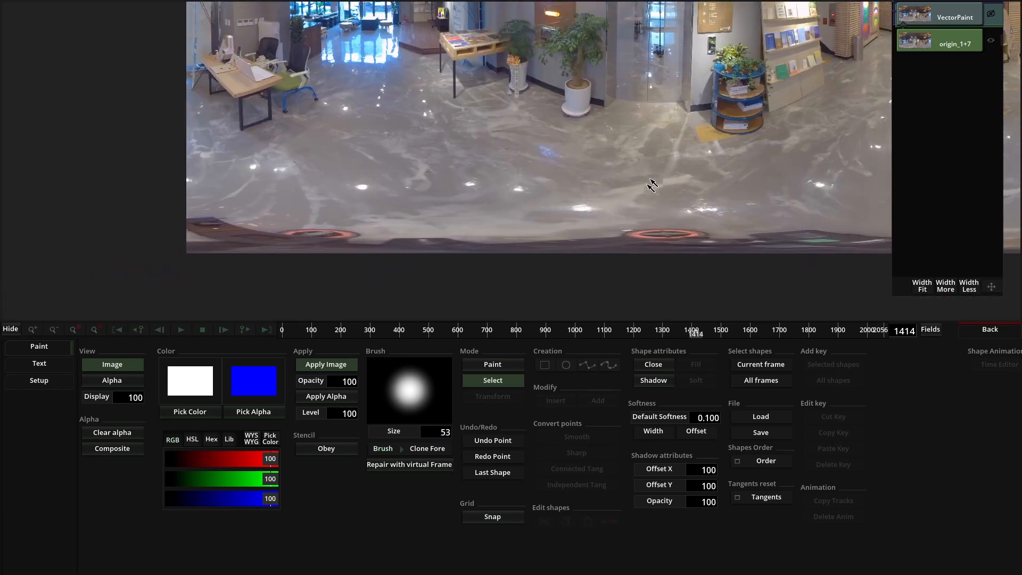
left_click(409, 204)
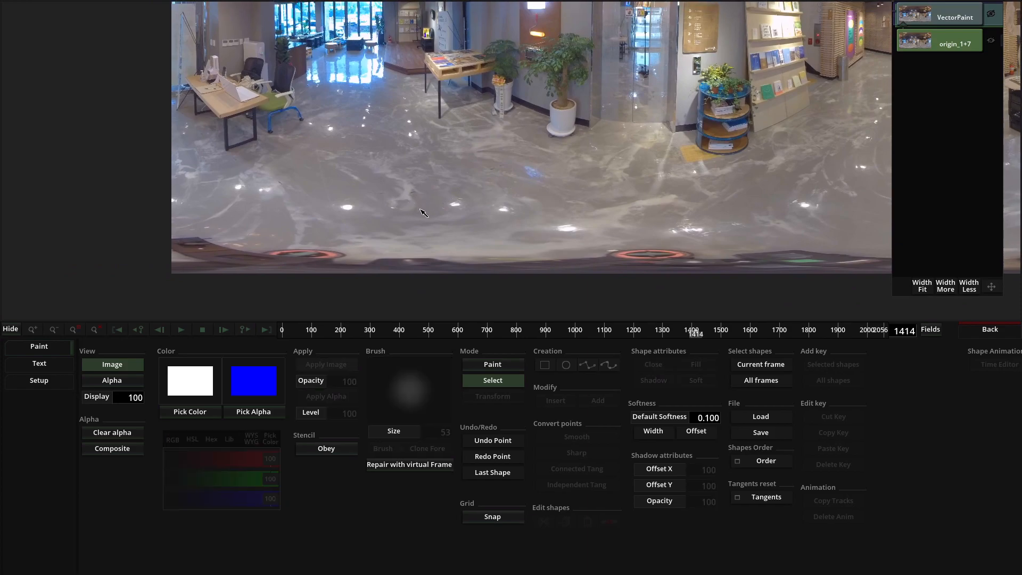
left_click(492, 364)
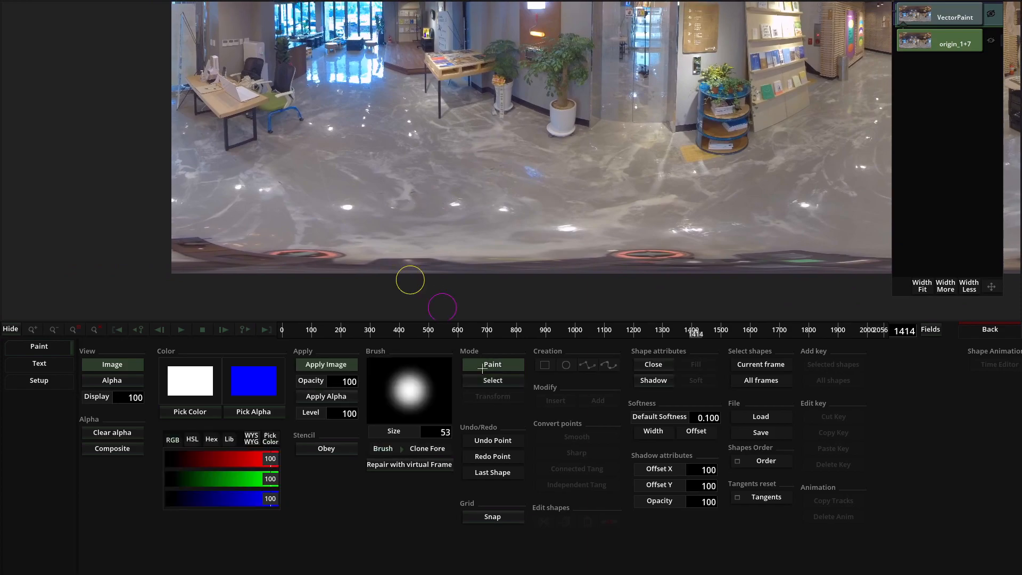
- Clone clean floor texture over the tripod along the whole bottom edge of the panorama
left_click(412, 201, "ctrl")
mouse_move(361, 238)
left_mouse_down()
mouse_move(337, 256)
mouse_move(370, 238)
mouse_move(313, 263)
mouse_move(333, 256)
mouse_move(230, 256)
mouse_move(270, 228)
mouse_move(219, 231)
mouse_move(229, 234)
mouse_move(237, 209)
mouse_move(219, 212)
mouse_move(319, 232)
mouse_move(268, 269)
mouse_move(230, 271)
mouse_move(374, 269)
mouse_move(335, 273)
mouse_move(407, 256)
mouse_move(375, 263)
mouse_move(413, 274)
mouse_move(578, 260)
mouse_move(587, 275)
mouse_move(621, 230)
mouse_move(610, 252)
mouse_move(620, 247)
mouse_move(617, 273)
mouse_move(657, 251)
mouse_move(621, 218)
mouse_move(649, 261)
mouse_move(680, 253)
mouse_move(660, 279)
left_mouse_up()
left_click(760, 221, "alt")
left_click(738, 228, "alt")
left_click_drag(705, 255, 670, 271)
left_click(777, 211, "alt")
mouse_move(772, 229)
left_mouse_down()
mouse_move(556, 230)
mouse_move(629, 226)
mouse_move(504, 261)
mouse_move(544, 245)
mouse_move(566, 197)
mouse_move(534, 211)
mouse_move(540, 227)
mouse_move(488, 265)
mouse_move(535, 254)
mouse_move(494, 269)
mouse_move(508, 270)
mouse_move(552, 251)
mouse_move(517, 274)
mouse_move(590, 254)
mouse_move(577, 265)
mouse_move(640, 255)
mouse_move(674, 269)
mouse_move(716, 267)
left_mouse_up()
left_click(626, 226, "alt")
left_click(579, 197, "alt")
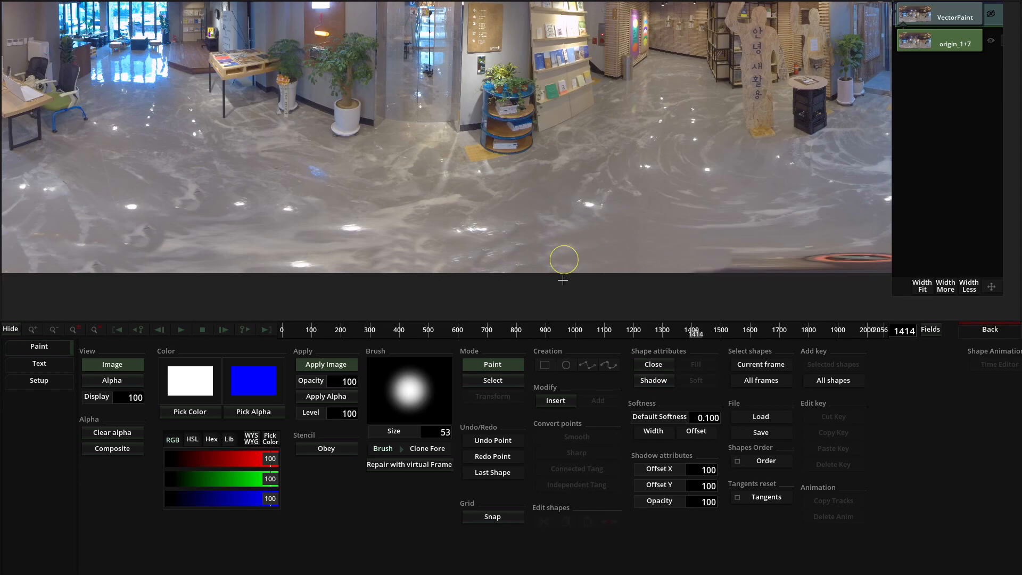
left_click_drag(745, 226, 609, 223)
scroll(556, 213, "down", 5)
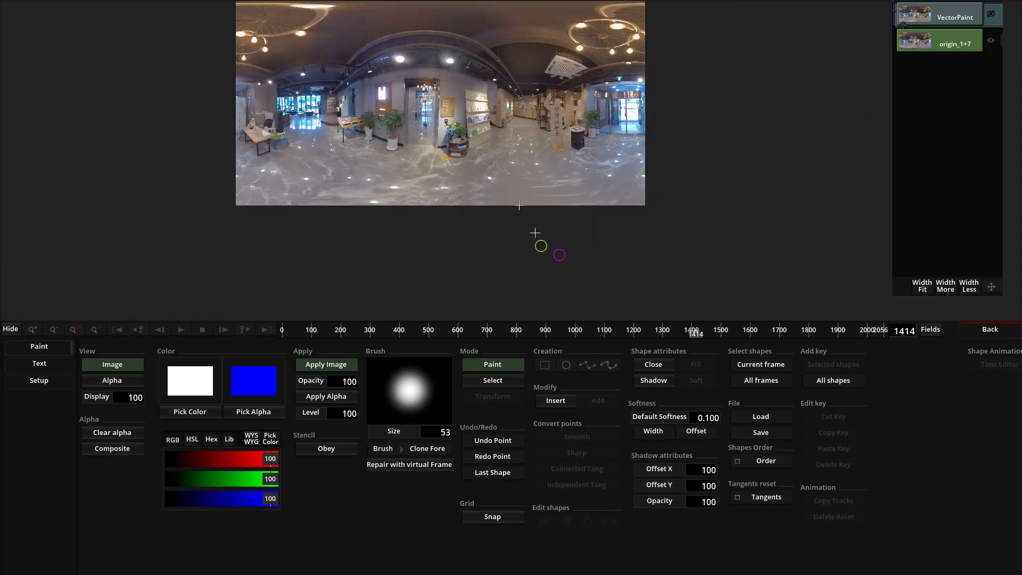
left_click_drag(511, 187, 526, 231)
scroll(554, 243, "up", 2)
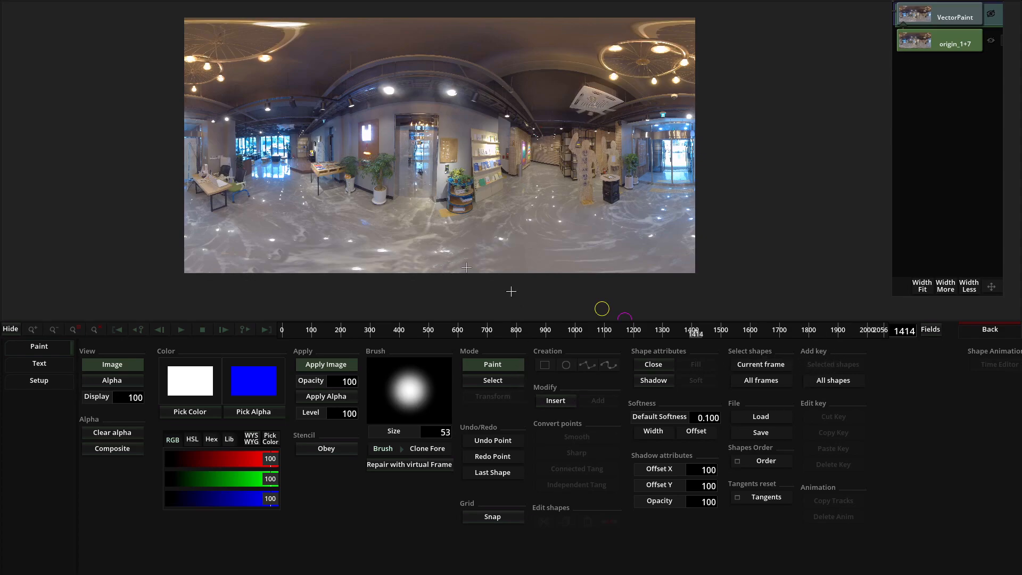
- Select all the clone strokes, add a key for the selected shapes at frame 1414, and leave the paint interface
left_click(496, 380)
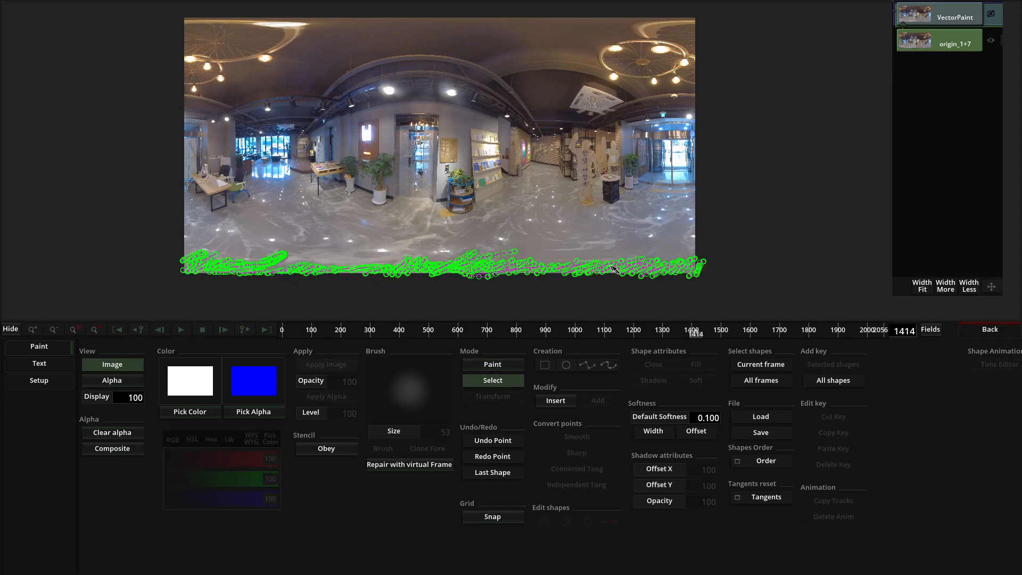
left_click_drag(148, 241, 747, 298)
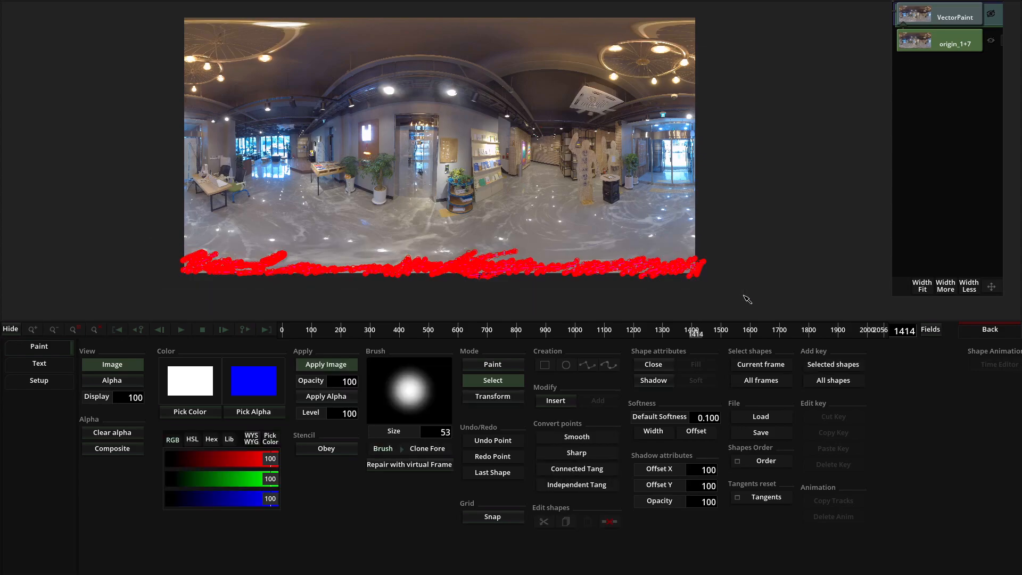
left_click(847, 367)
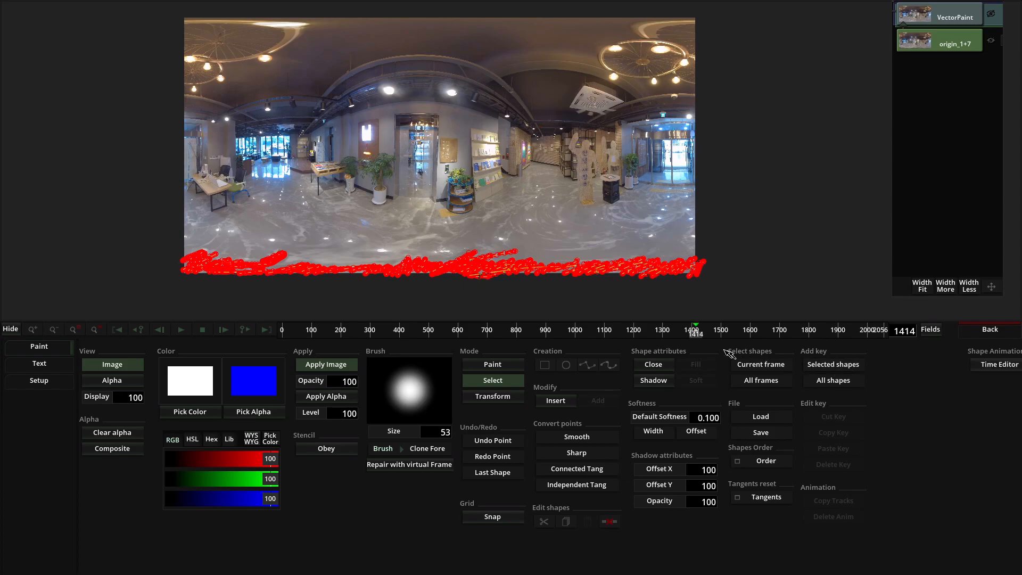
left_click(1004, 333)
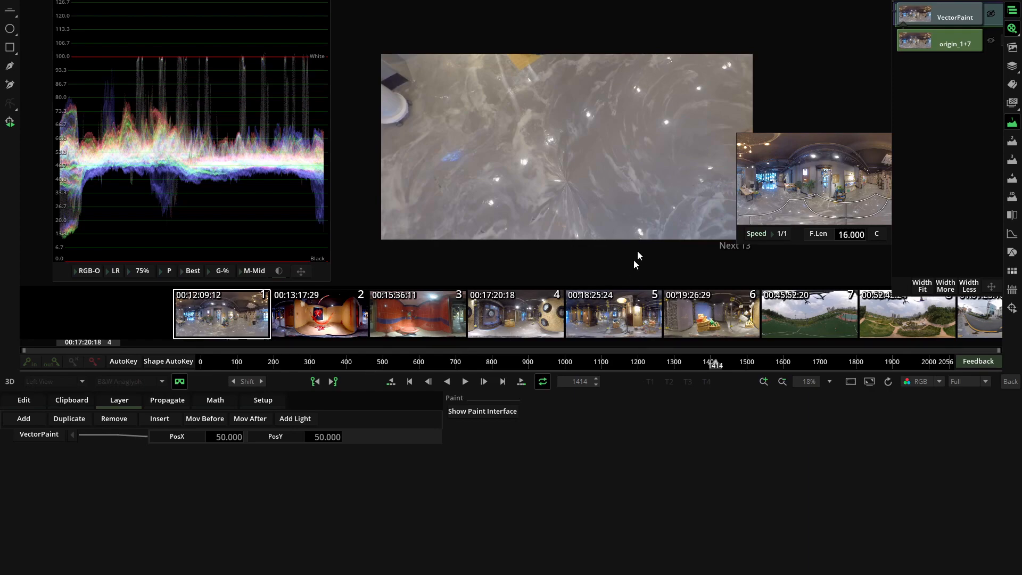
- Check the floor repair at other frames of the first clip and return to the timeline
key("ctrl+Left")
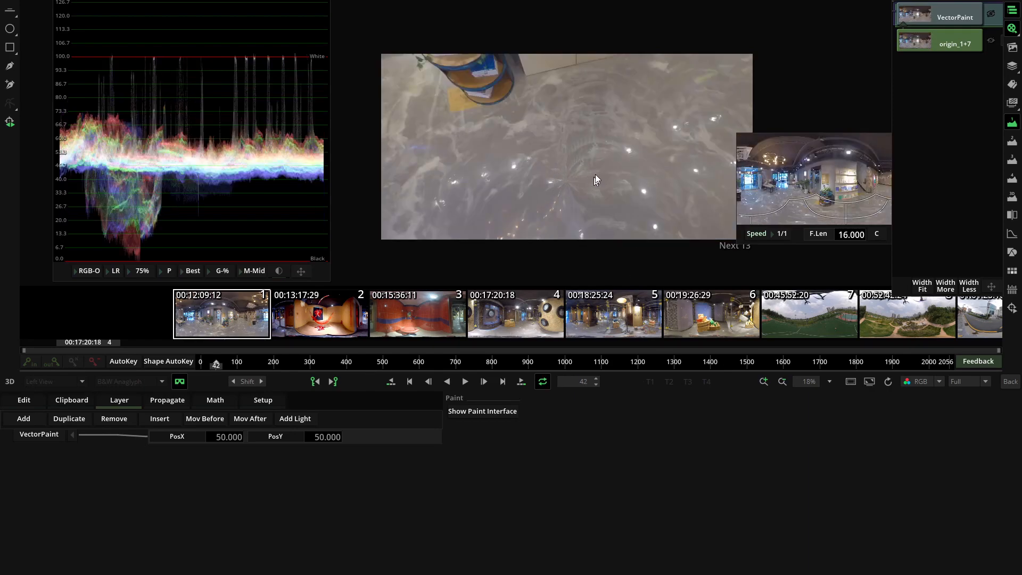
key("ctrl+Right")
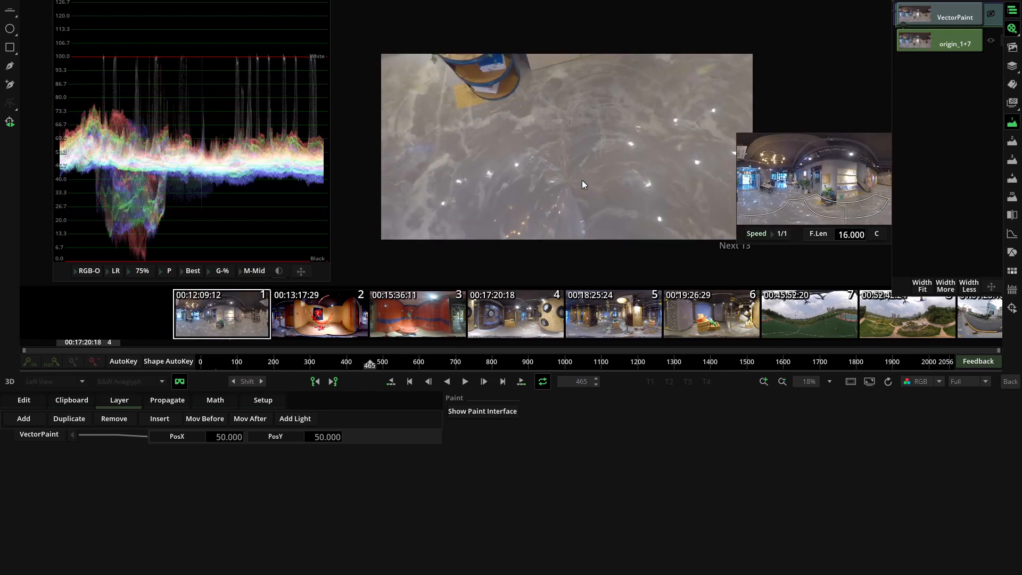
left_click(1010, 381)
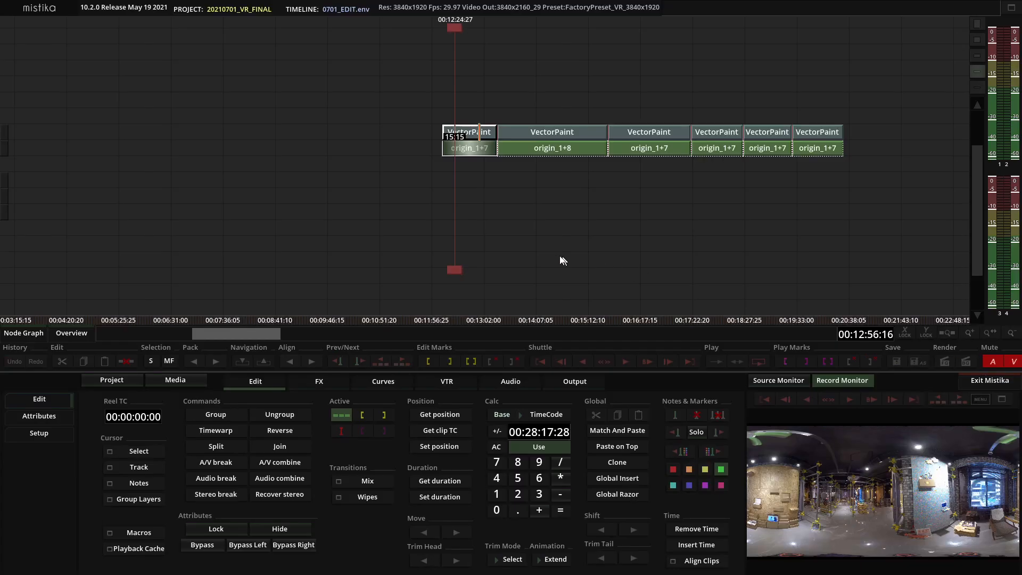
- Place a copy of the first origin_1+7 clip in front of the VectorPaint clips and move the playhead onto it at 00:11:24:07
left_click(546, 254)
left_click(474, 151)
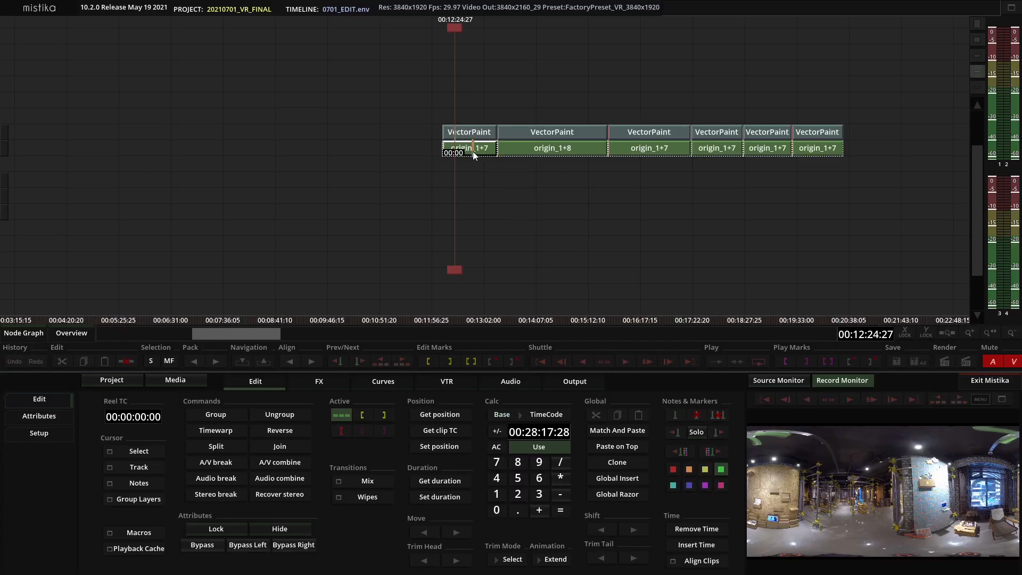
left_click(381, 149)
key("ctrl+v")
left_click(402, 175)
left_click_drag(455, 272, 407, 259)
scroll(442, 250, "up", 2)
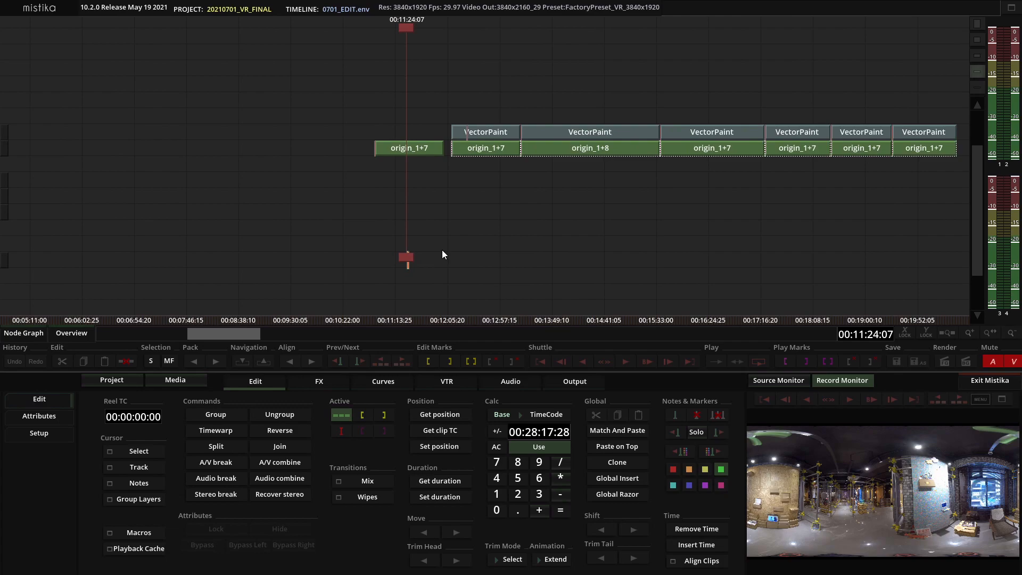
- Apply the Framing effect to the copied origin_1+7 clip and open its parameters
left_click(426, 151)
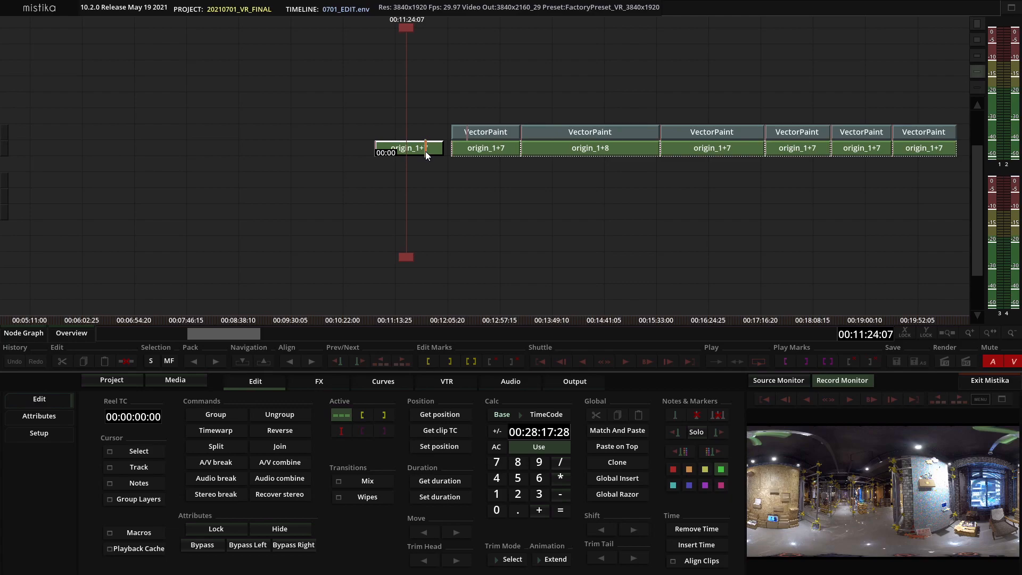
left_click(319, 381)
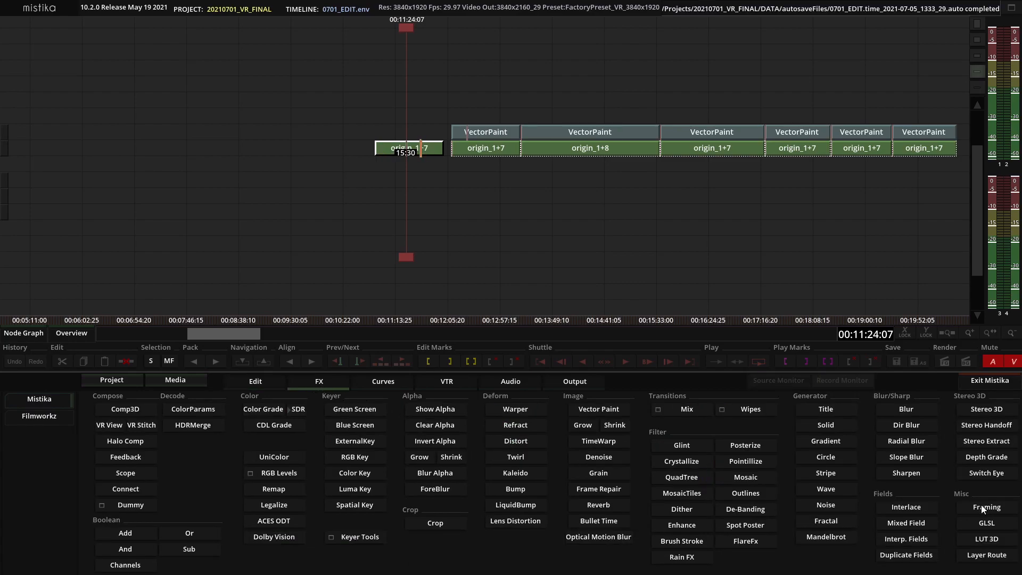
left_click(981, 506)
double_click(412, 130)
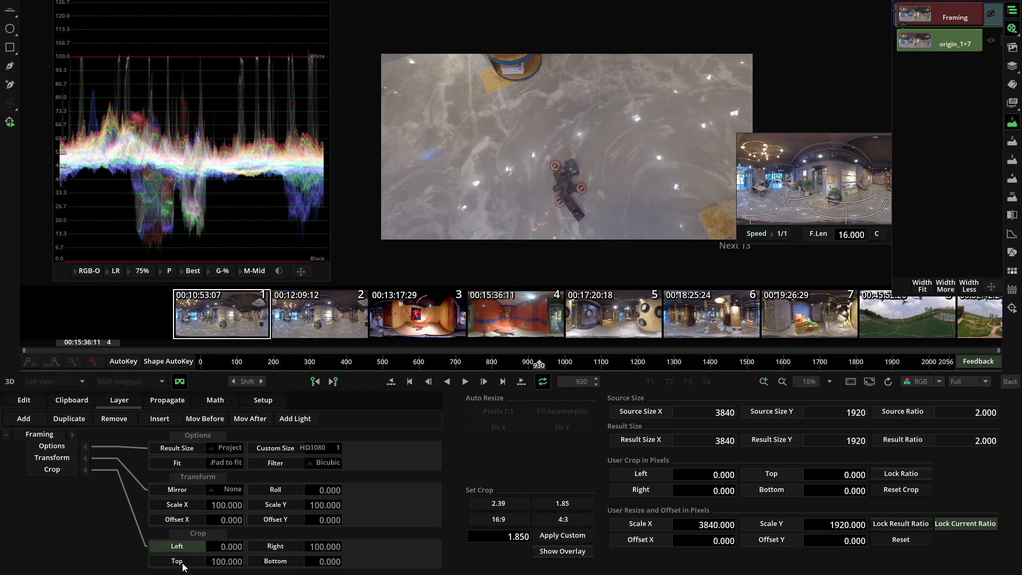
- Set the Framing crop's Bottom to 7.000 to cut out the tripod, check the floor view, and return to the timeline
left_click_drag(318, 563, 358, 550)
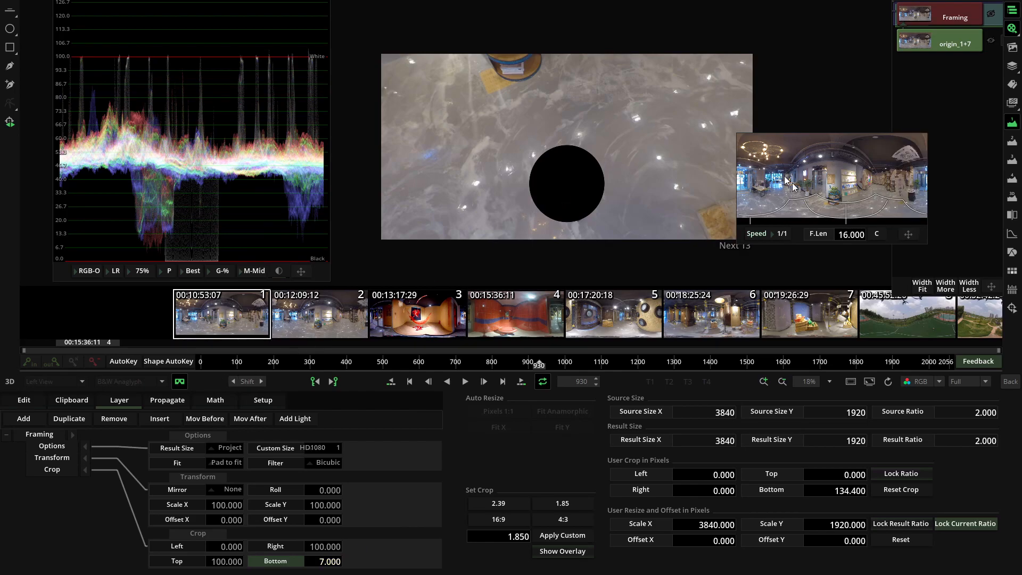
left_click_drag(855, 202, 816, 213)
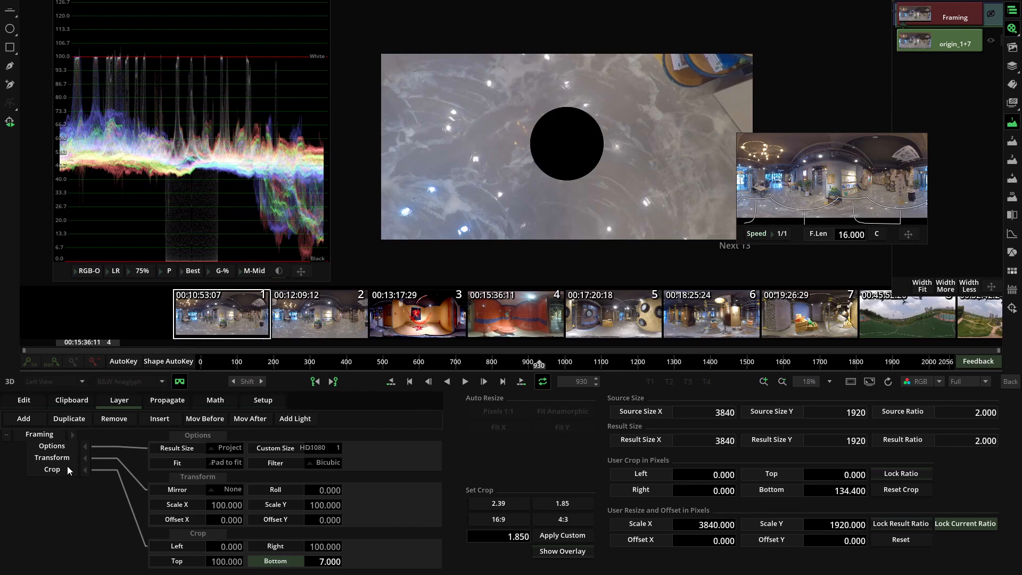
left_click(48, 436)
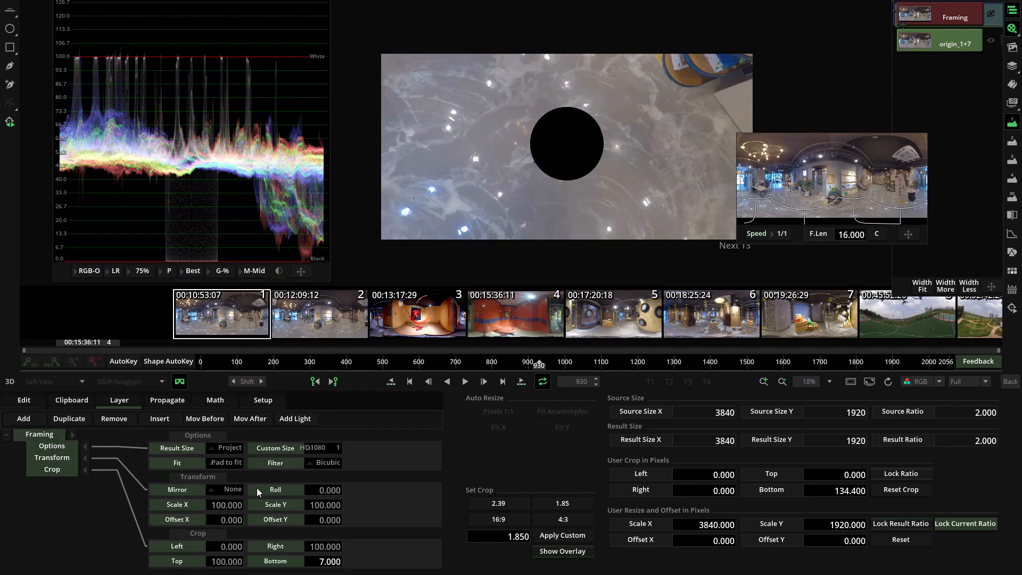
left_click(1010, 381)
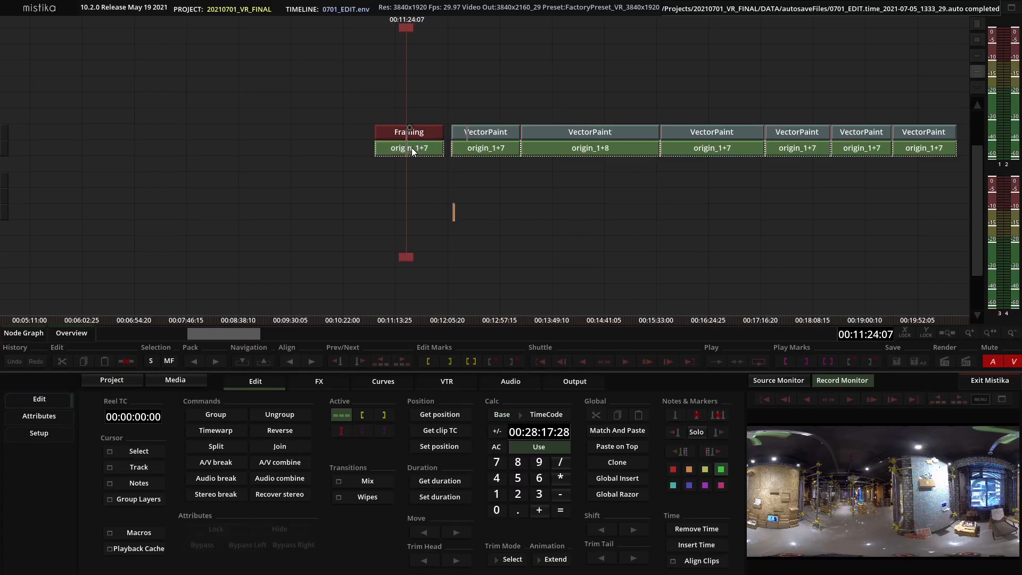
- Place another origin_1+7 copy in front of the Framing clip and move the playhead onto it at 00:10:23:29
left_click_drag(374, 153, 322, 165)
left_click_drag(401, 246, 343, 238)
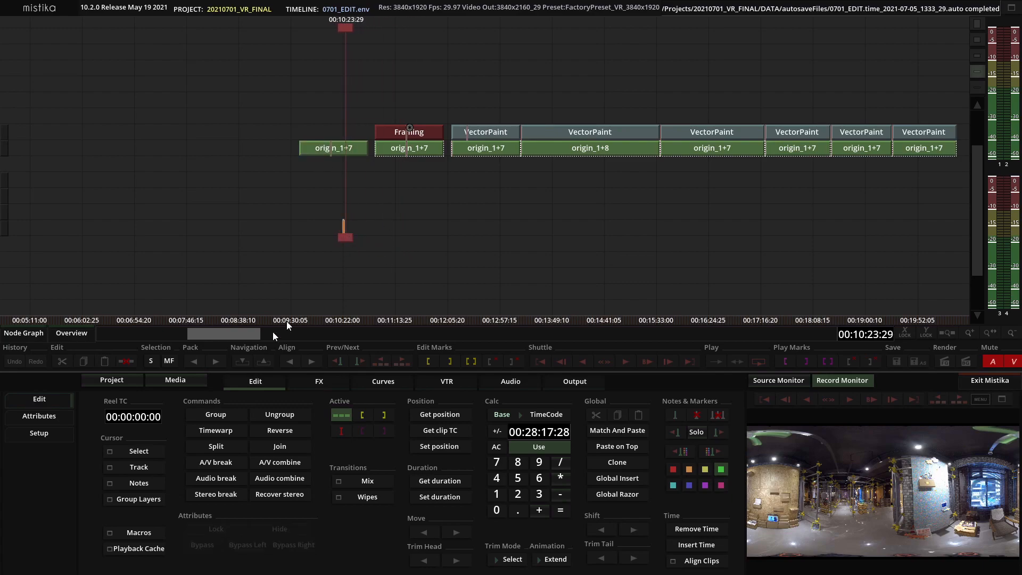
- Link mistika_vr.png from the VR_Source folder as a clip below the new origin_1+7 copy and close the Media Manager
left_click(173, 381)
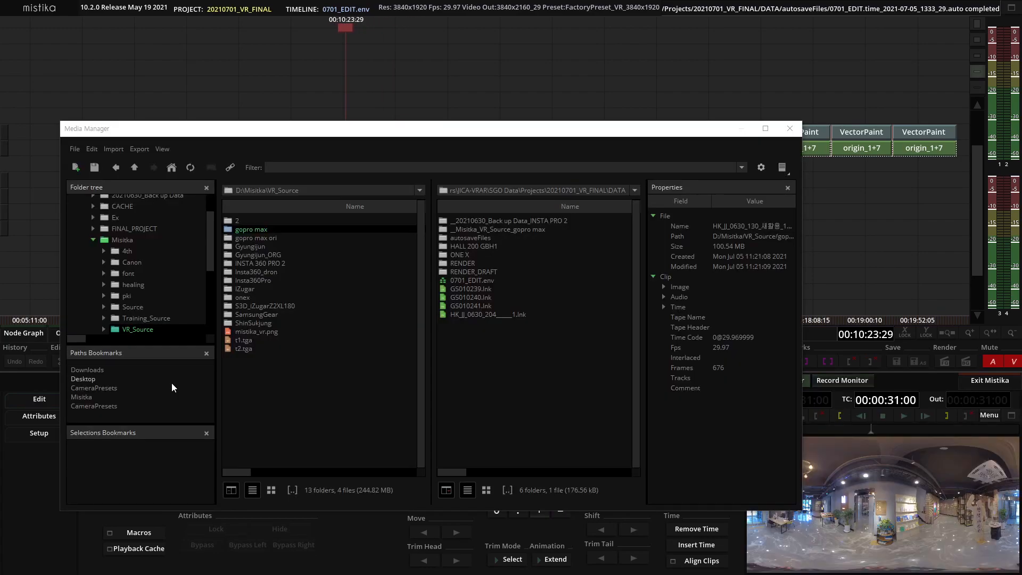
left_click(247, 381)
left_click_drag(327, 134, 479, 292)
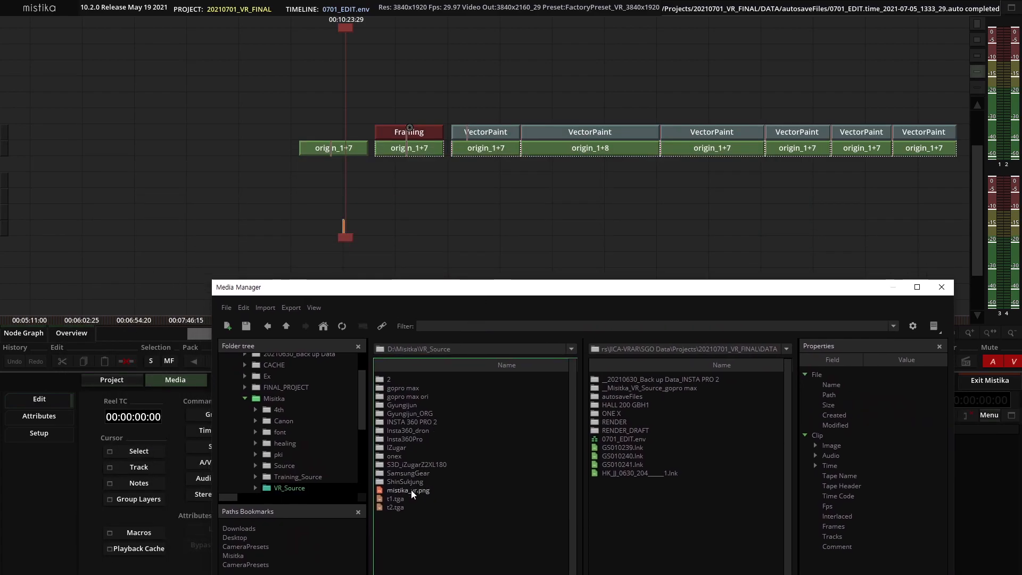
left_click(415, 489)
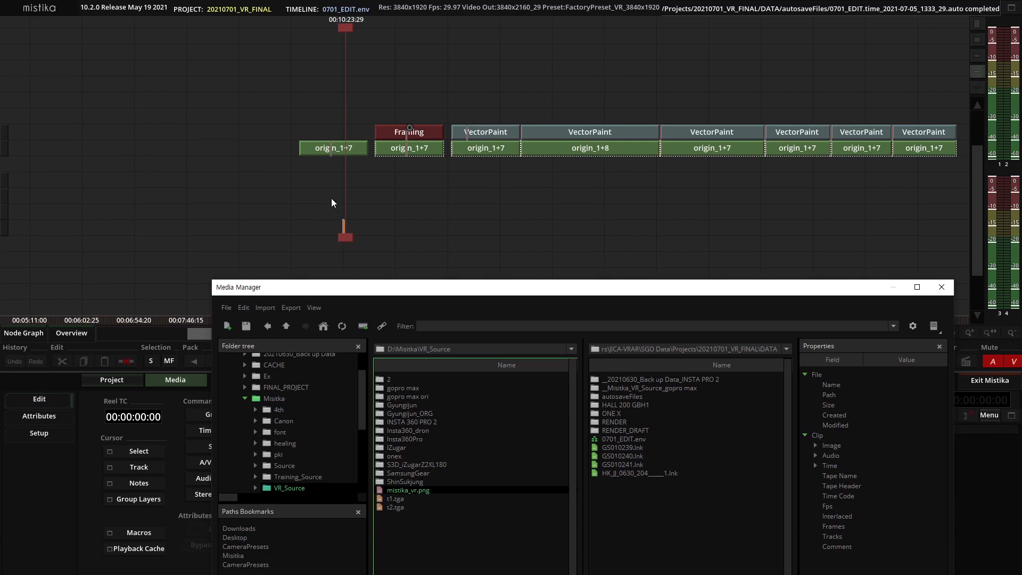
left_click_drag(336, 209, 367, 222)
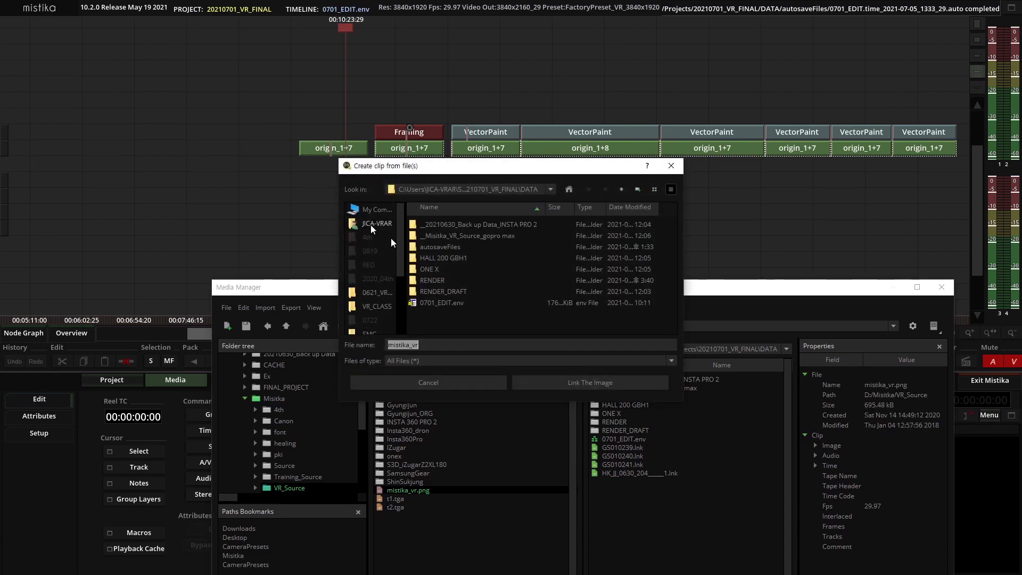
left_click(527, 386)
left_click(941, 287)
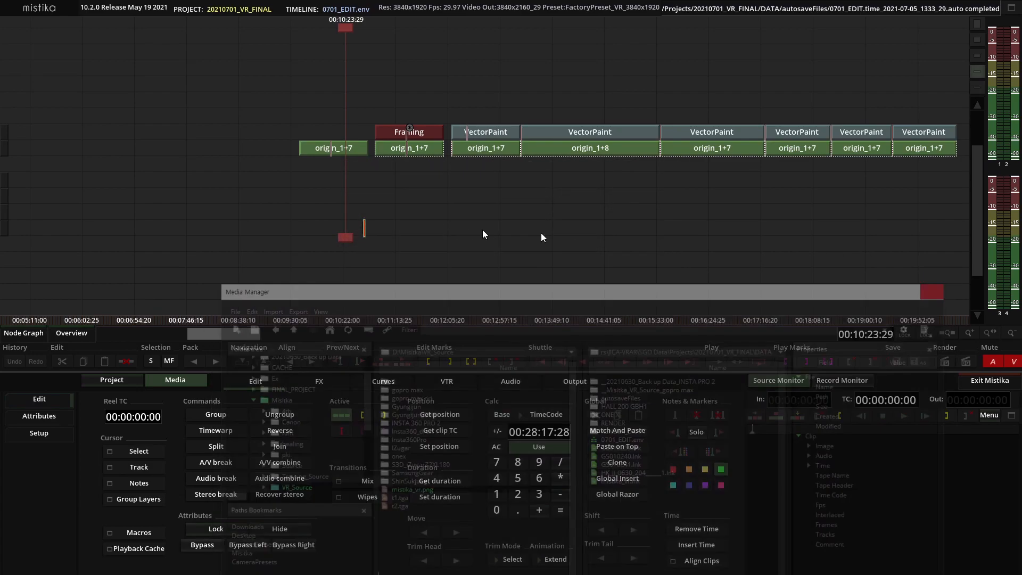
- Match the mistika_vr clip's duration to the unpainted origin_1+7 copy before the Framing clip, using its 00:01:08:17 length
scroll(343, 214, "up", 2)
scroll(415, 247, "down", 3)
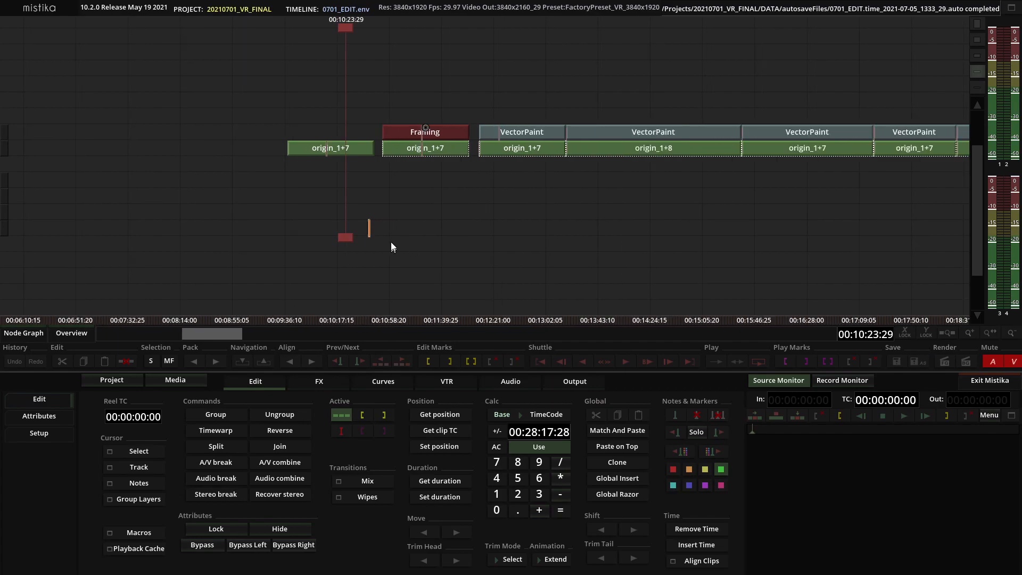
left_click(333, 148)
left_click(352, 256)
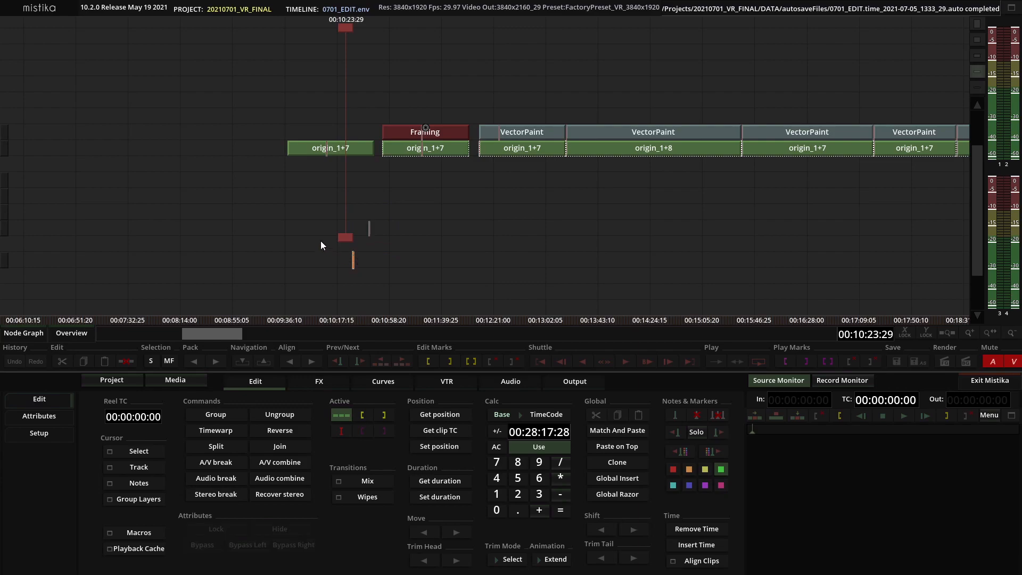
left_click(329, 147)
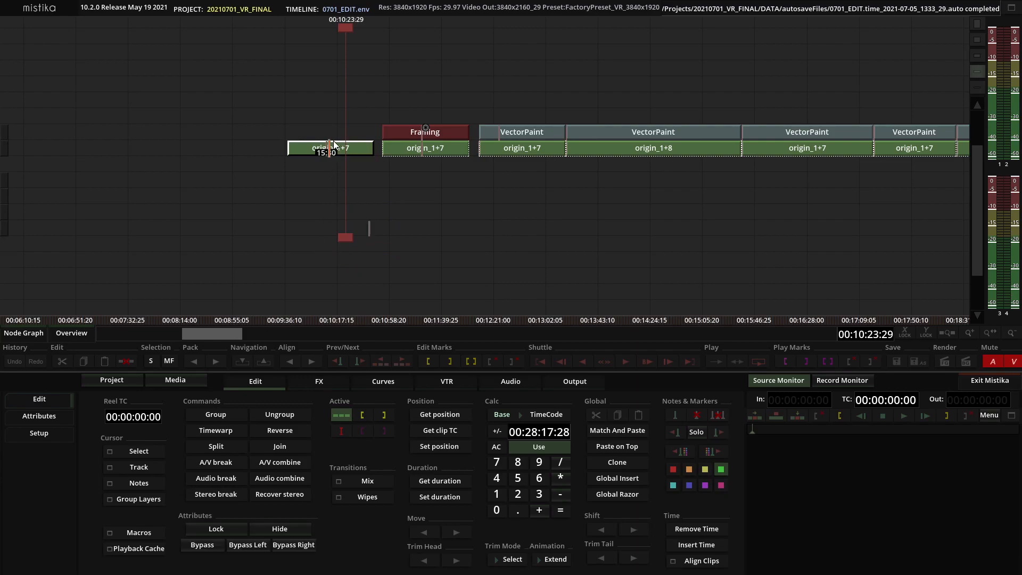
left_click(459, 481)
left_click(359, 220)
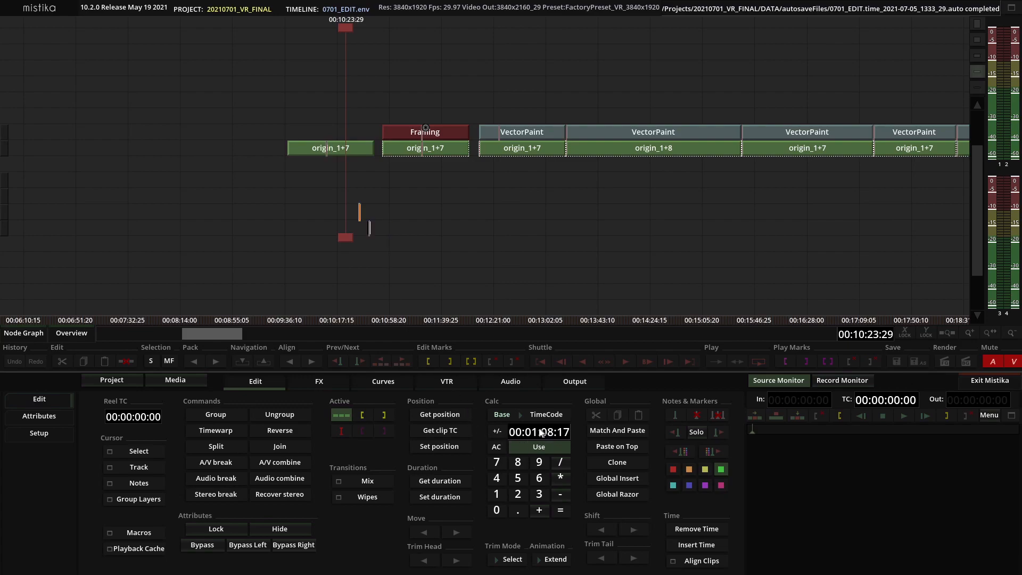
left_click(443, 495)
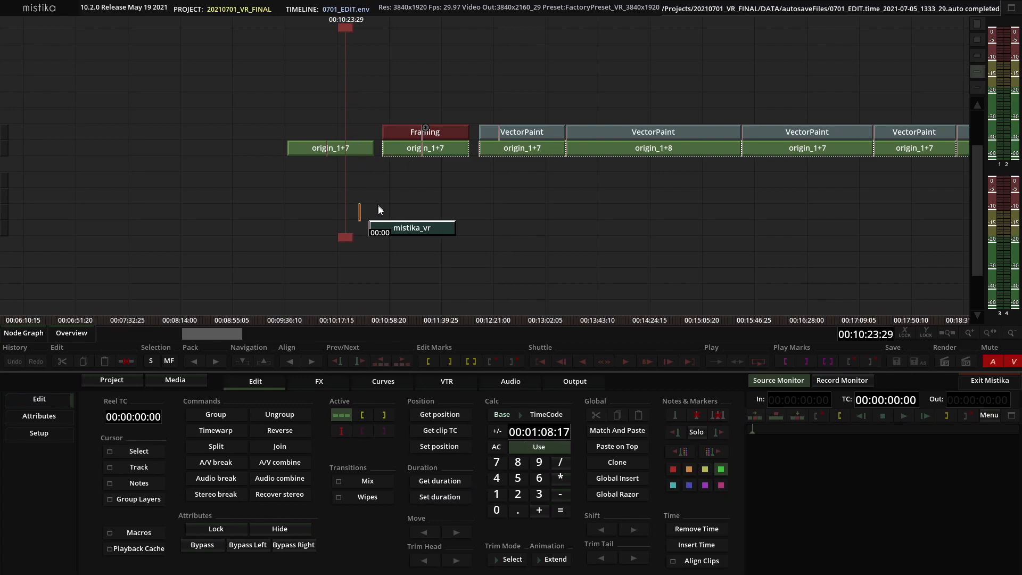
- Align the mistika_vr clip directly beneath the origin_1+7 copy and move the playhead to 00:10:13:09
left_click_drag(388, 226, 306, 161)
scroll(374, 219, "up", 2)
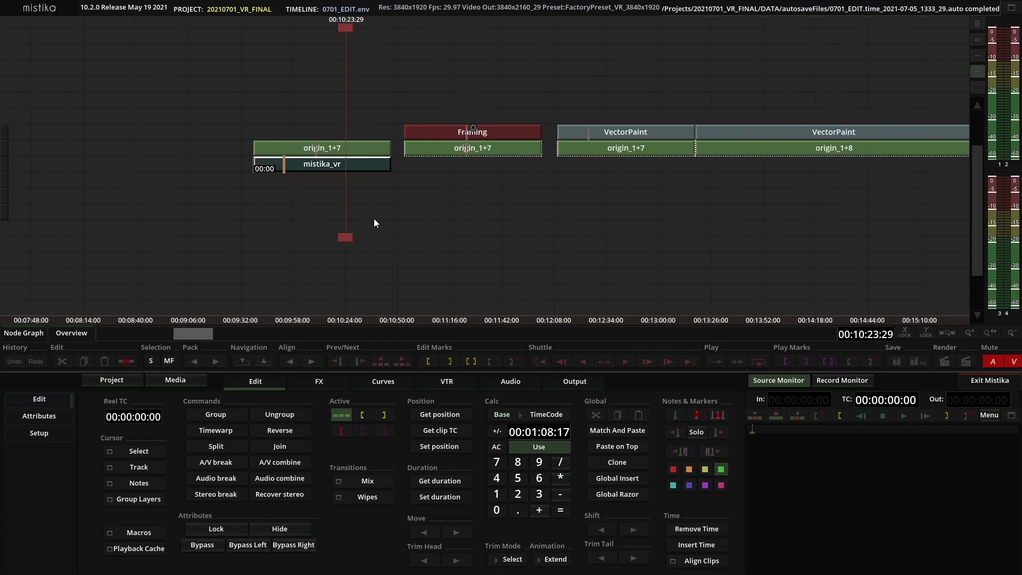
scroll(374, 219, "down", 1)
right_click(373, 204)
left_click(318, 182)
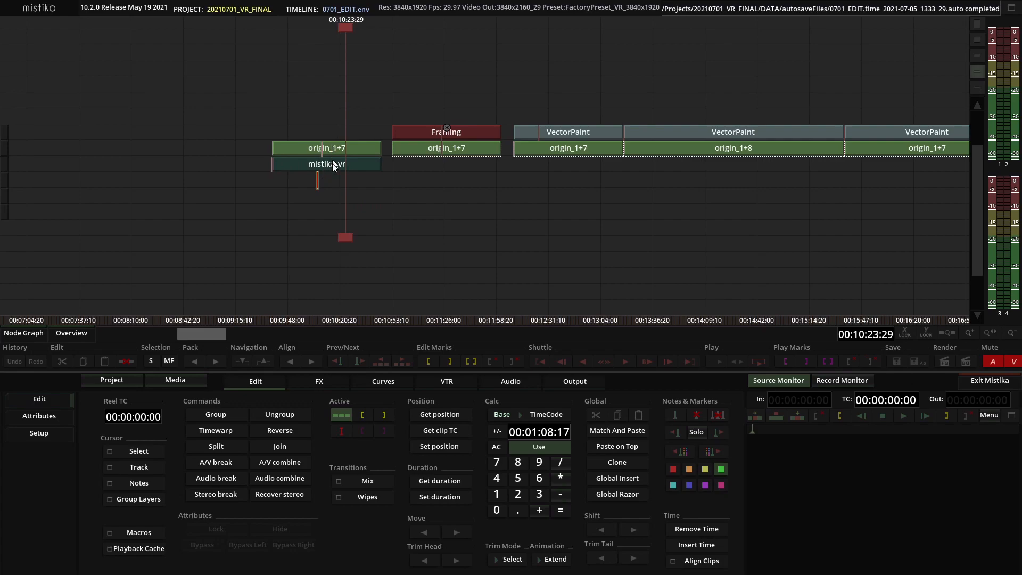
left_click_drag(343, 238, 327, 225)
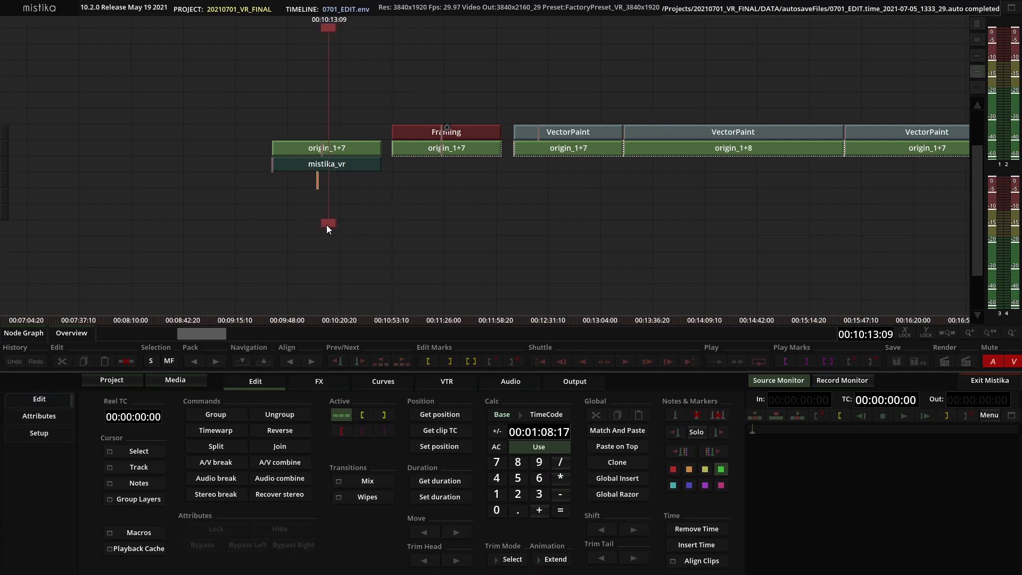
left_click(327, 225)
- Lower the mistika_vr clip by one track and apply the VR Stitch effect to it
left_click_drag(349, 165, 350, 181)
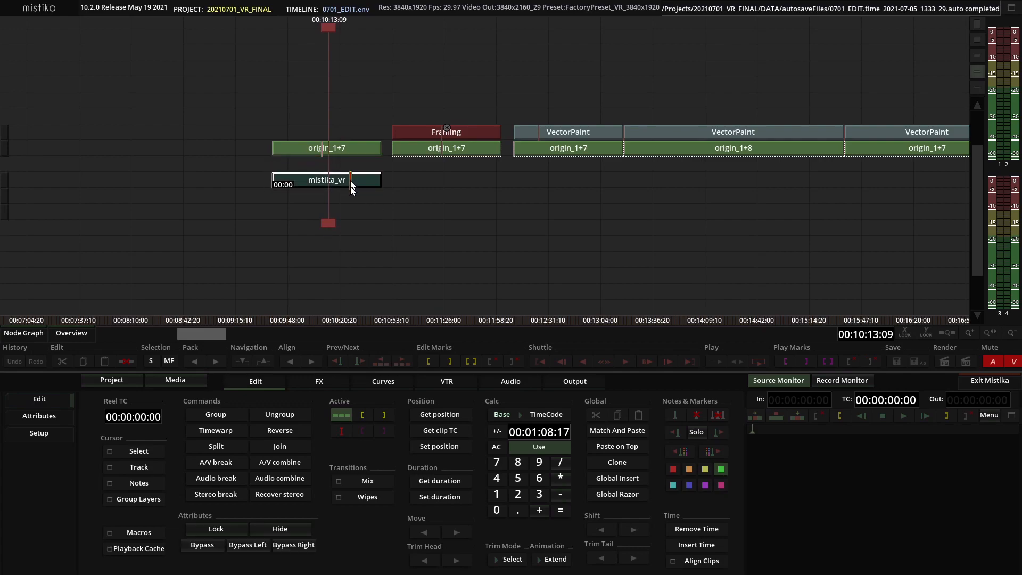
left_click(320, 381)
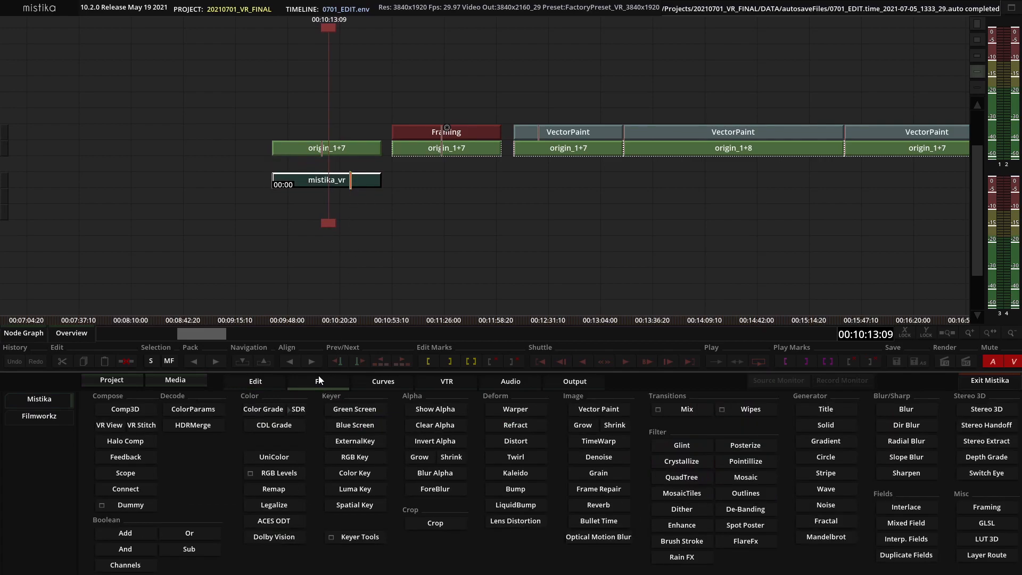
left_click(142, 424)
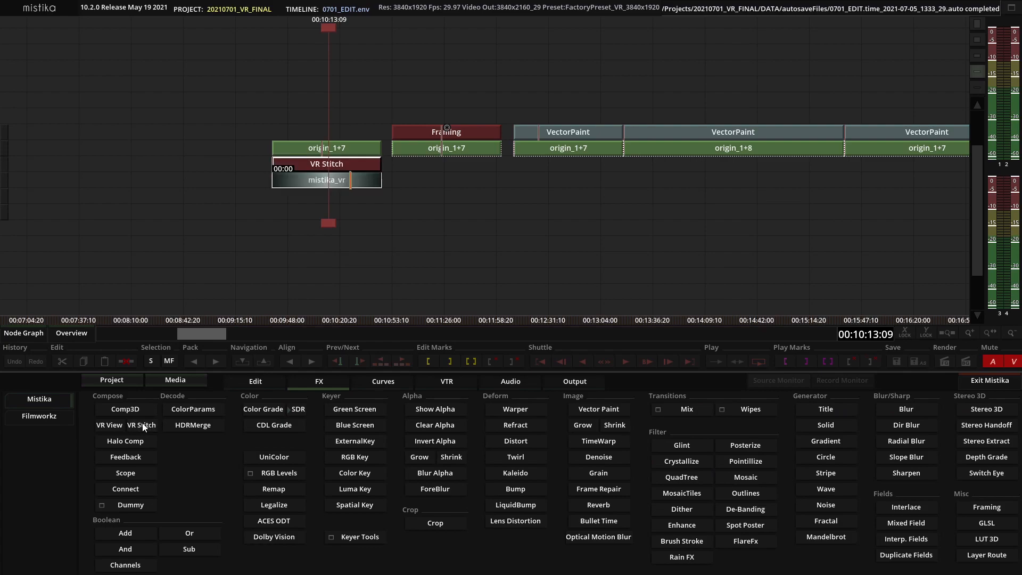
left_click(322, 281)
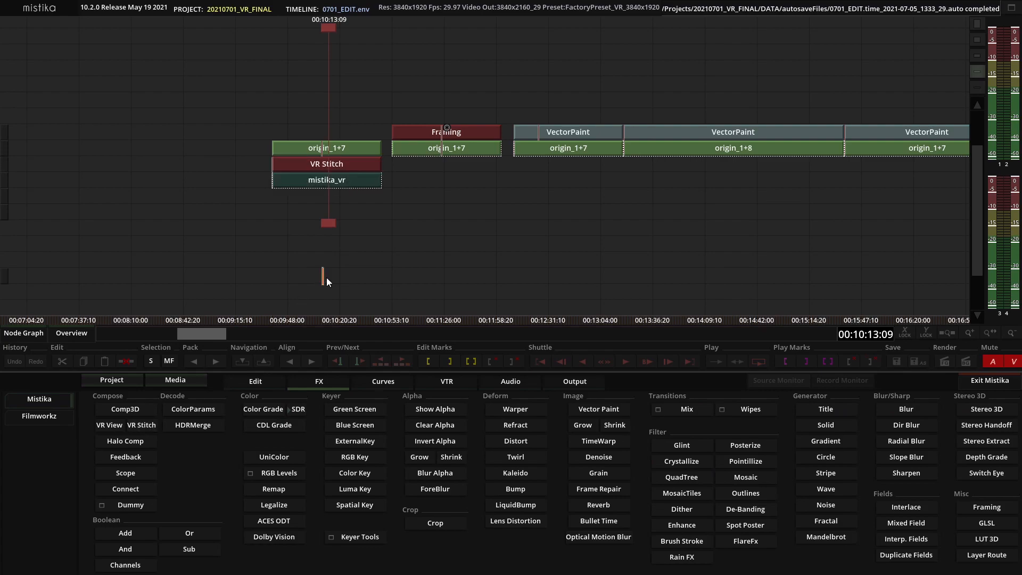
scroll(339, 264, "up", 2)
scroll(341, 269, "down", 1)
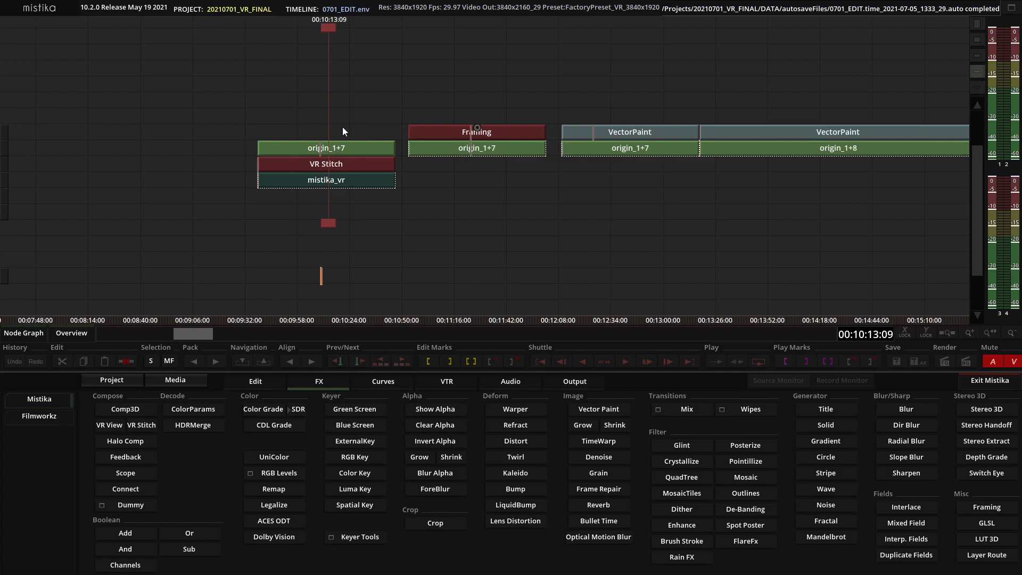
- Select the origin_1+7, VR Stitch and mistika_vr stack and apply the Comp3D effect over it
left_click(322, 149)
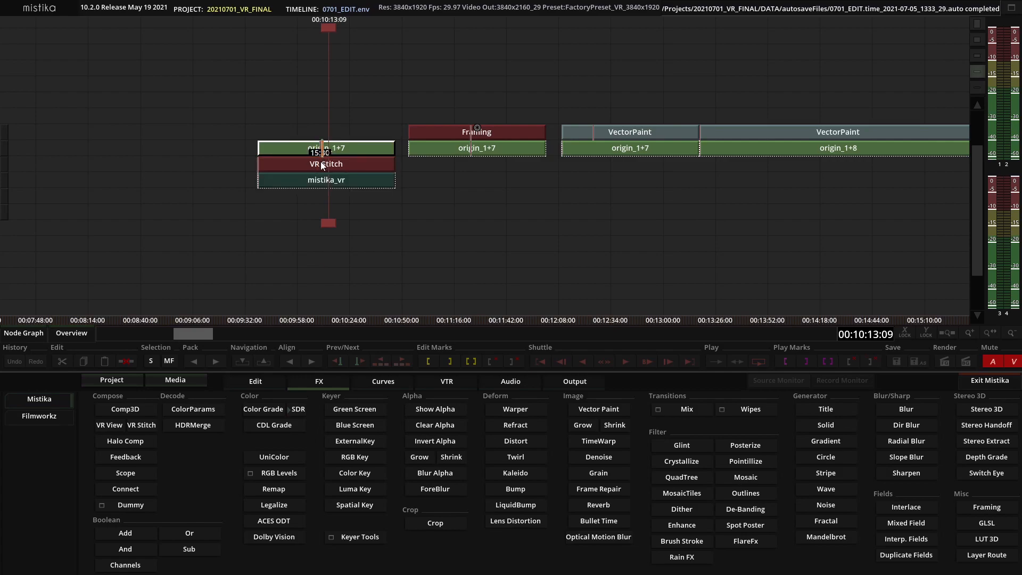
left_click(311, 205)
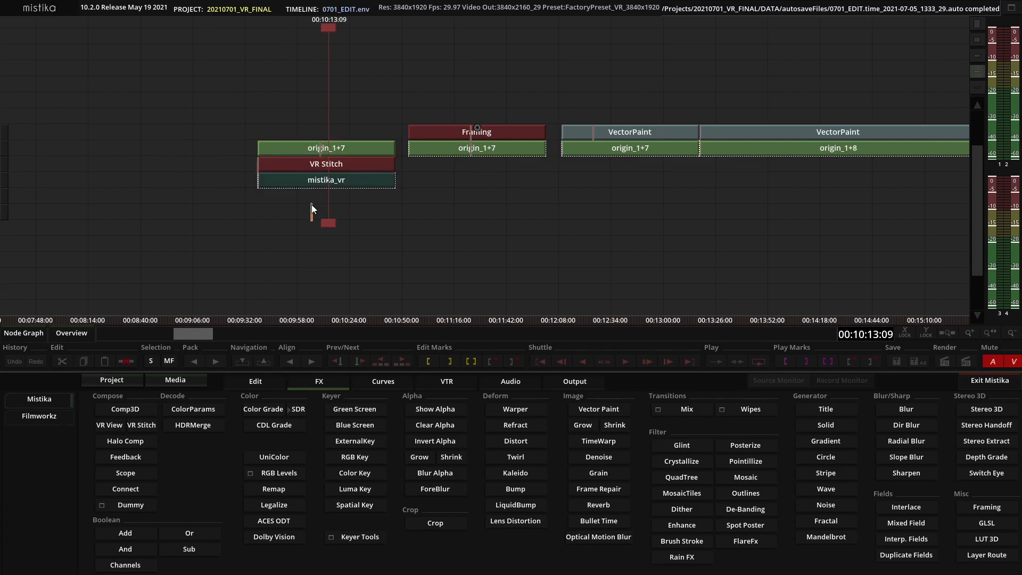
left_click_drag(312, 131, 350, 197)
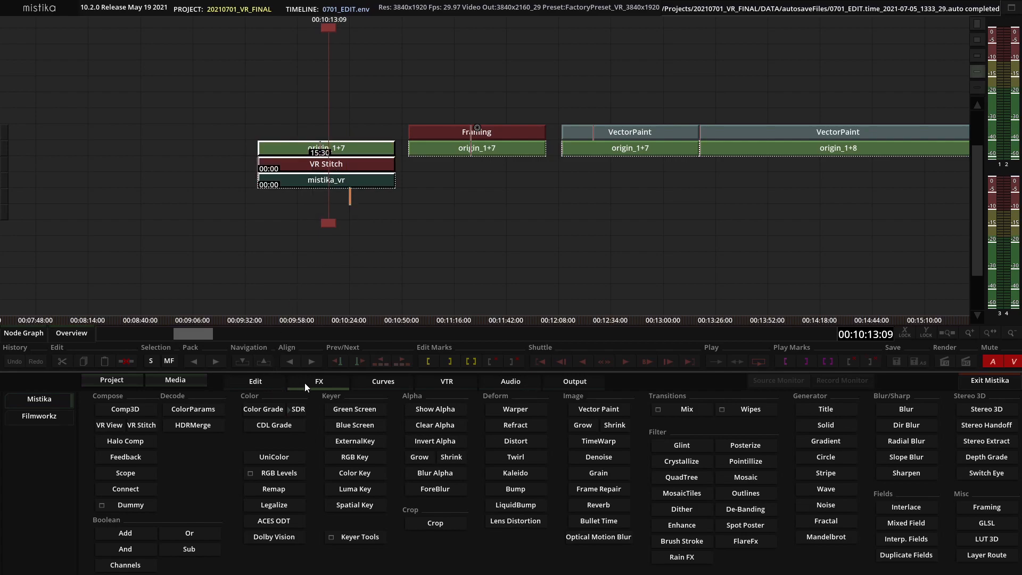
left_click(135, 409)
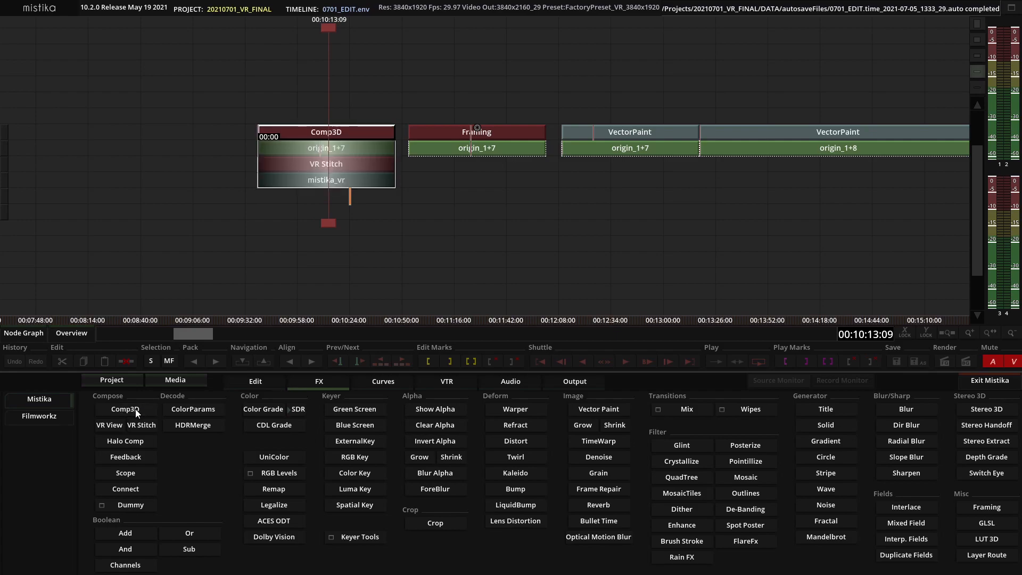
- Open the Comp3D composite in the effects editor to examine its layers, and return to the timeline
left_click(267, 245)
left_click(375, 151)
left_click(366, 180)
left_click(373, 148)
left_click(366, 132)
double_click(366, 132)
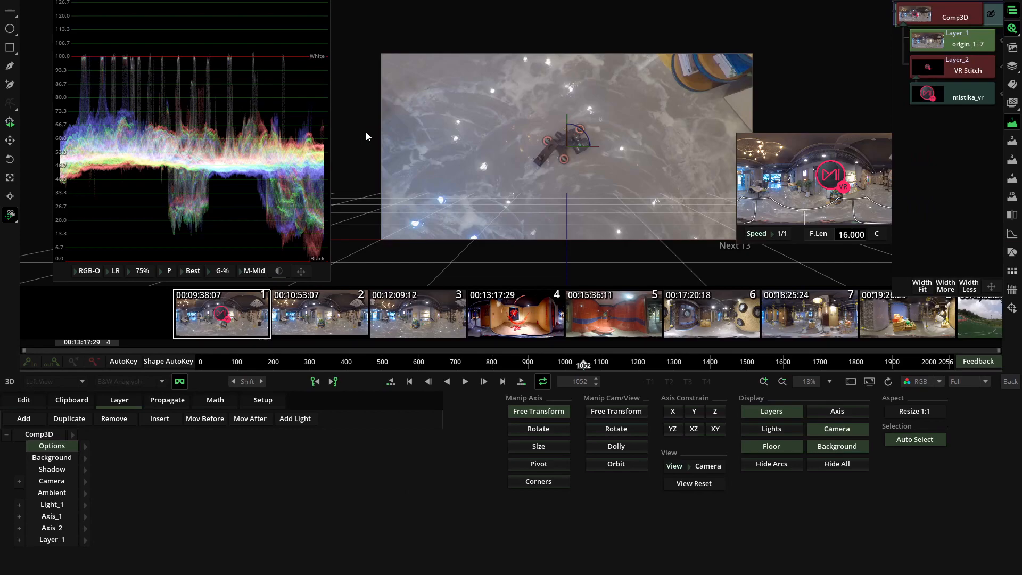
left_click(1009, 382)
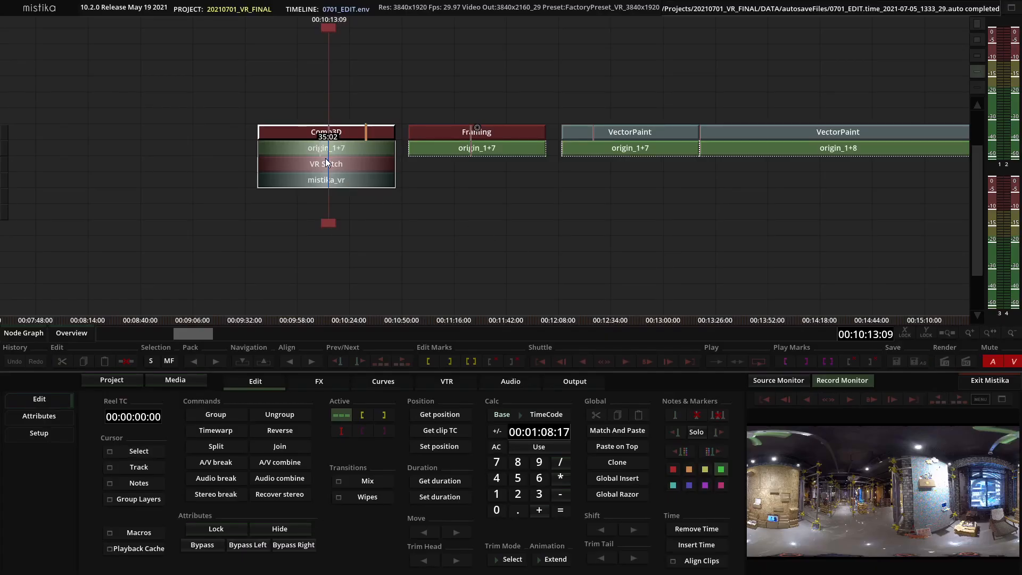
- Raise the Comp3D and origin_1+7 clips by one track, leaving an empty track above VR Stitch
mouse_move(329, 134)
left_mouse_down()
mouse_move(338, 112)
mouse_move(342, 126)
left_mouse_up()
left_click(339, 134)
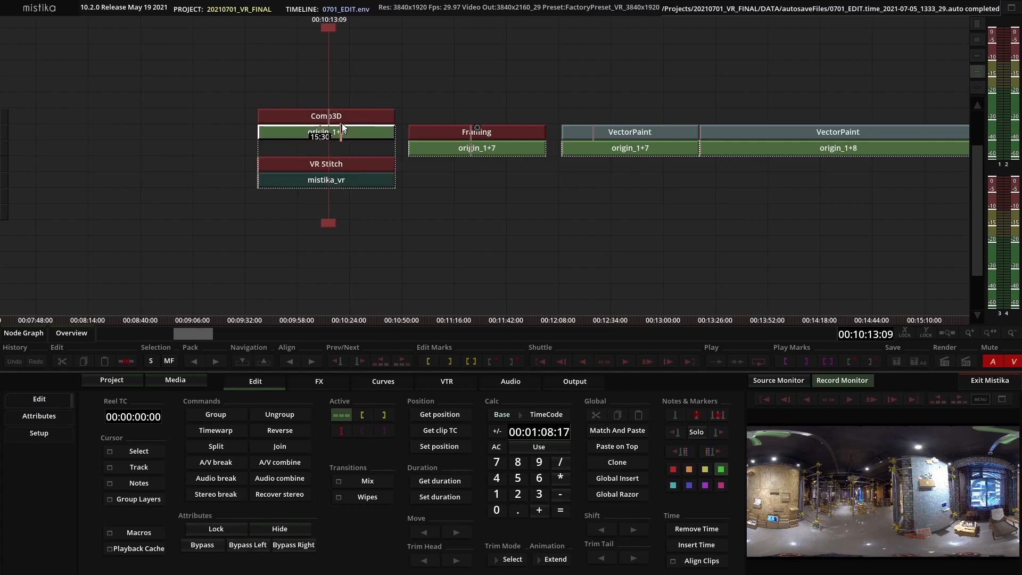
left_click(343, 118)
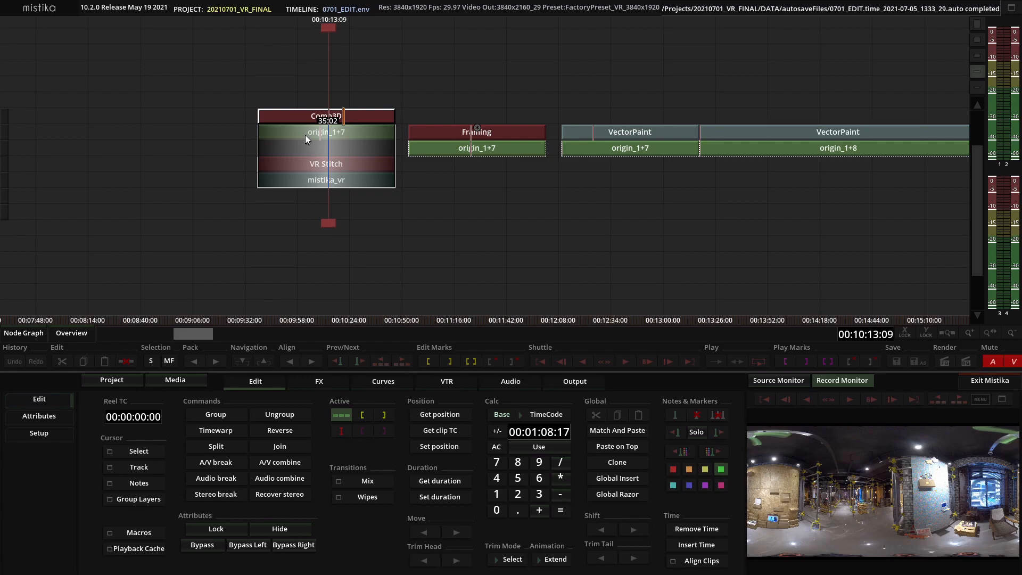
- Reopen the Comp3D composite, switch off the VR view and show the VR Stitch layer's parameters
double_click(321, 116)
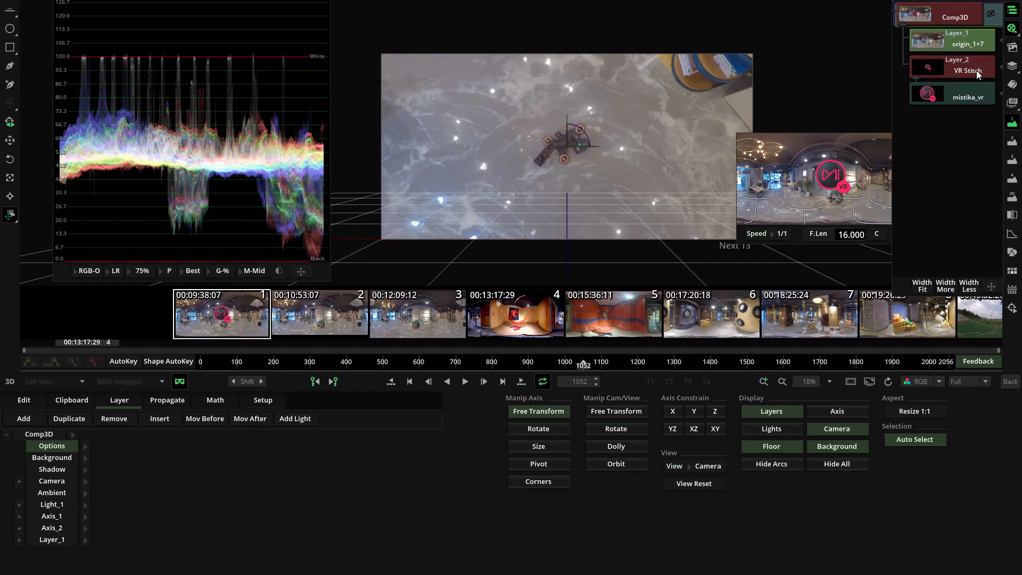
left_click(180, 381)
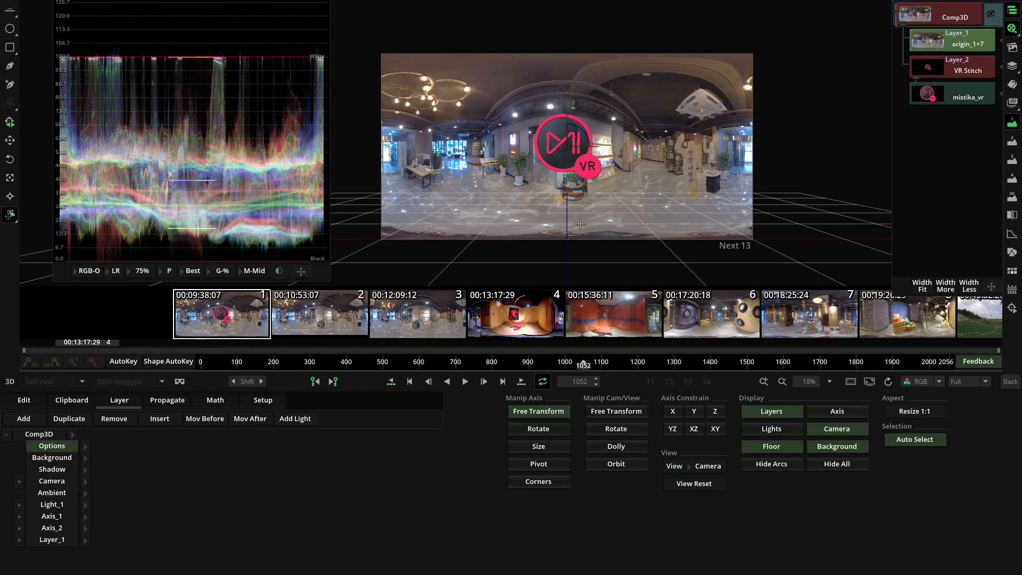
left_click(963, 72)
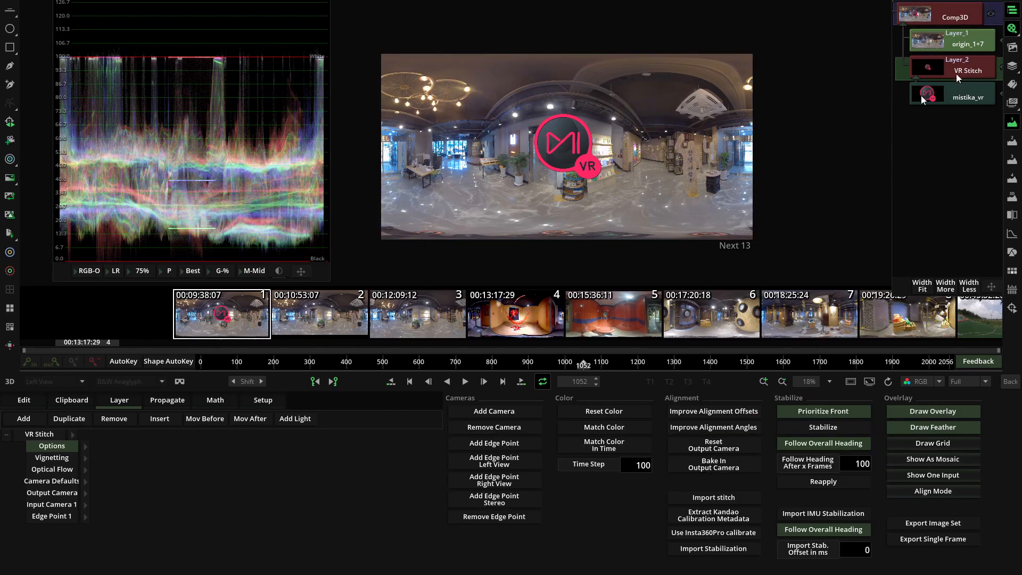
- Try the Tiny Planet mapping on VR Stitch's Output Camera, and reset the Output Camera parameters
left_click(85, 493)
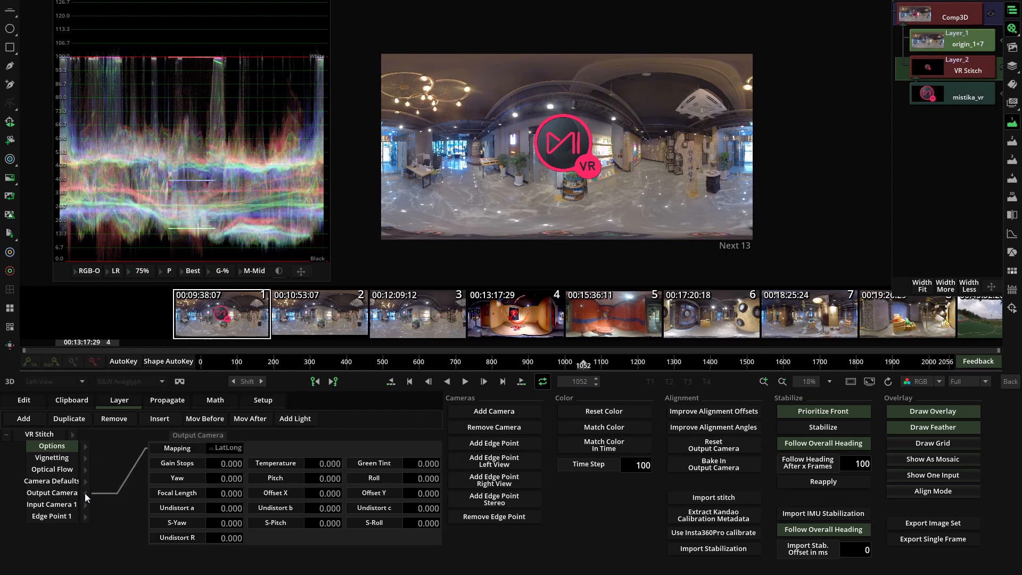
left_click(226, 450)
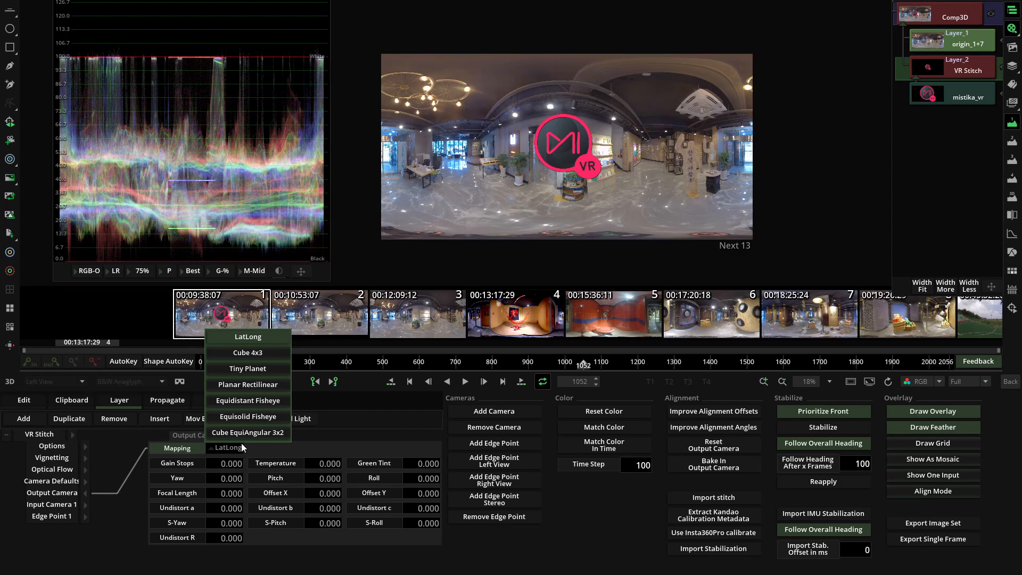
left_click(231, 372)
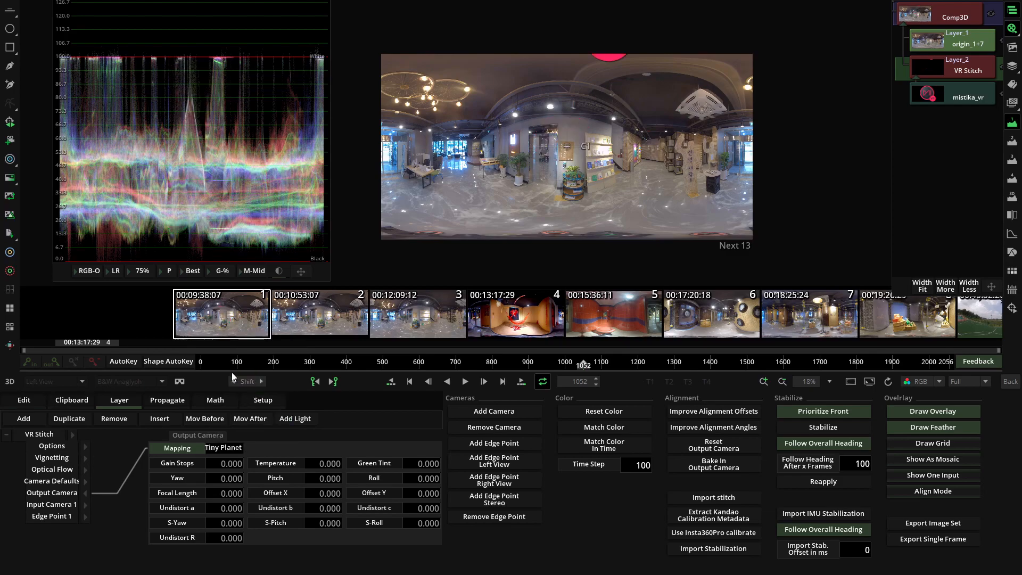
left_click(60, 493)
key("BackSpace")
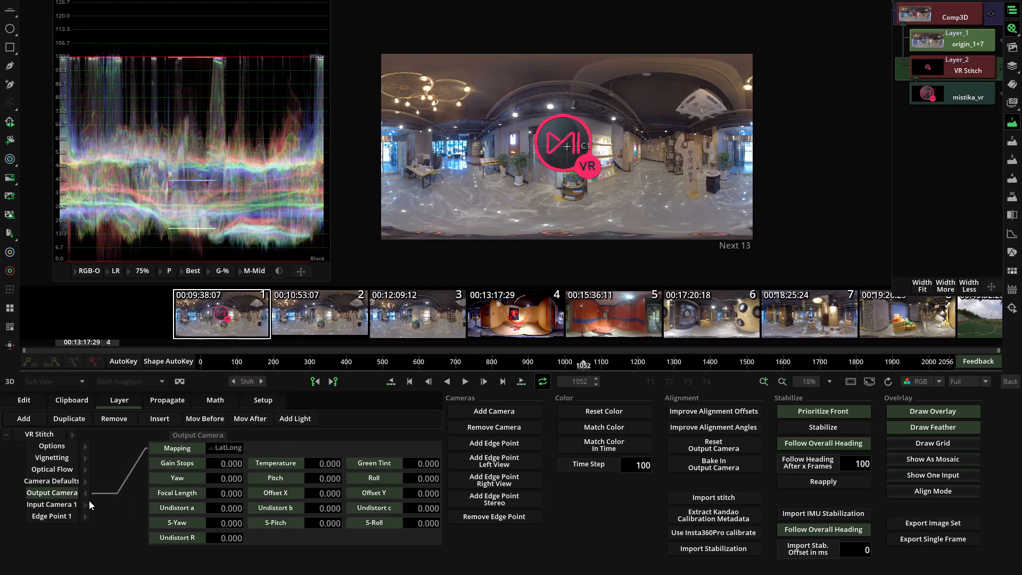
- Try the Tiny Planet mapping on VR Stitch's Input Camera 1, and reset the Input Camera 1 parameters
left_click(86, 504)
left_click(85, 493)
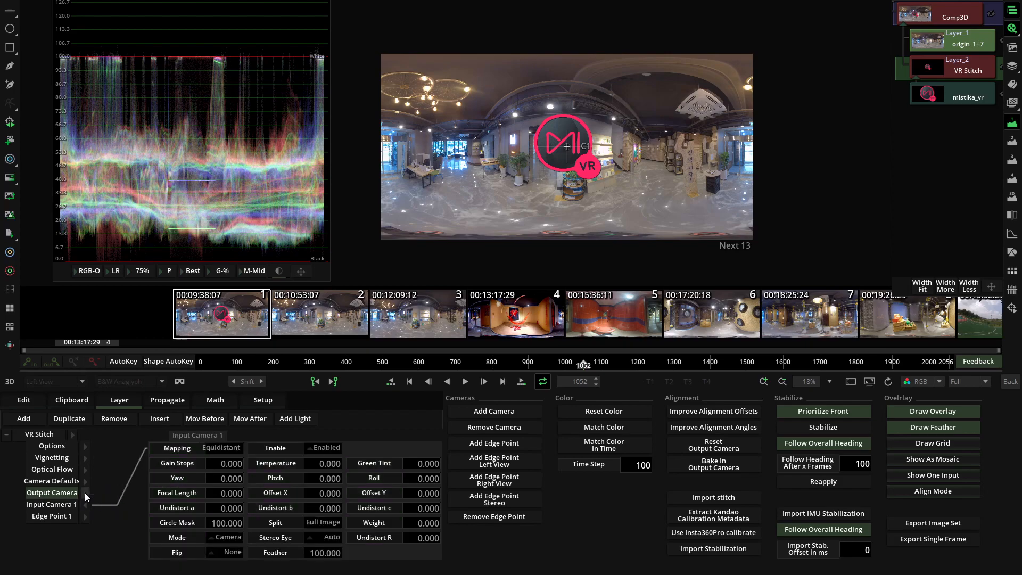
left_click(216, 448)
left_click(247, 369)
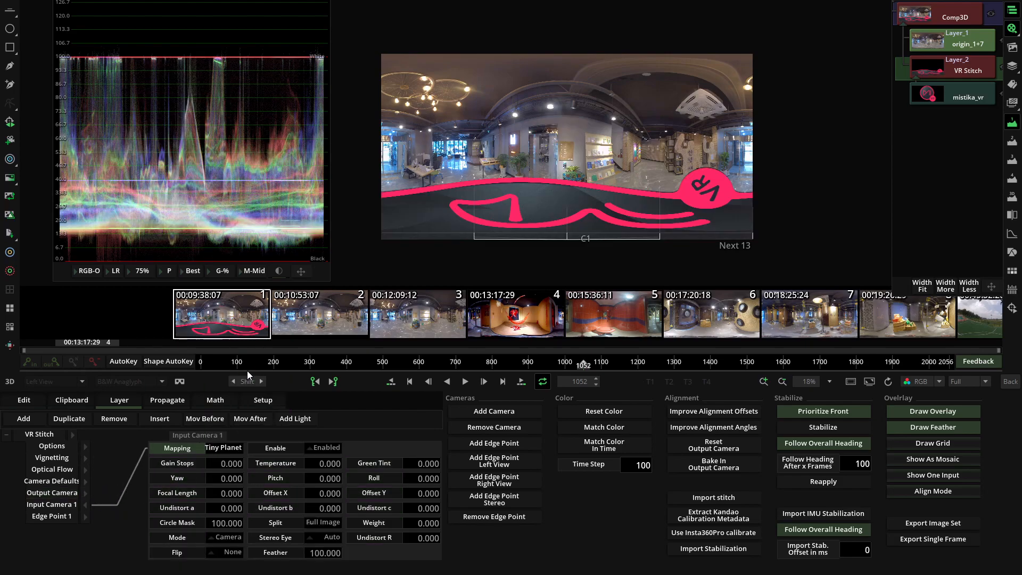
left_click(74, 503)
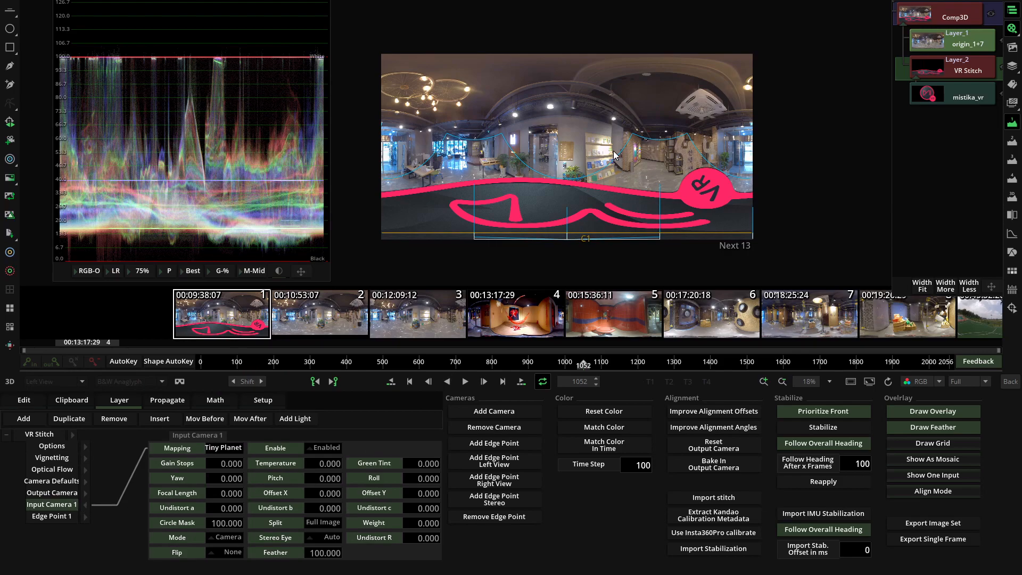
double_click(53, 504)
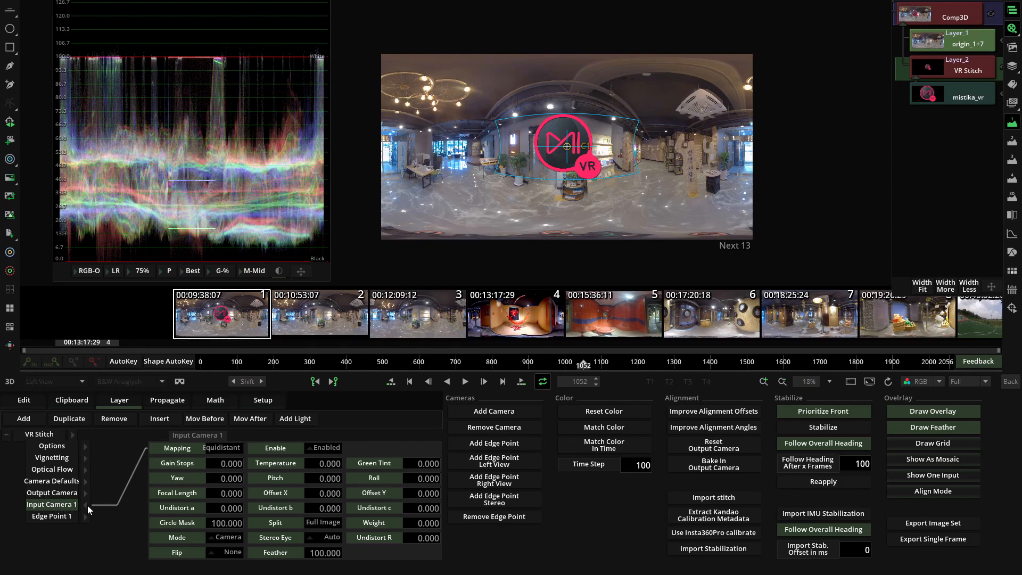
- Set the Input Camera 1 mapping to Tiny Planet and switch on the VR view
left_click(214, 446)
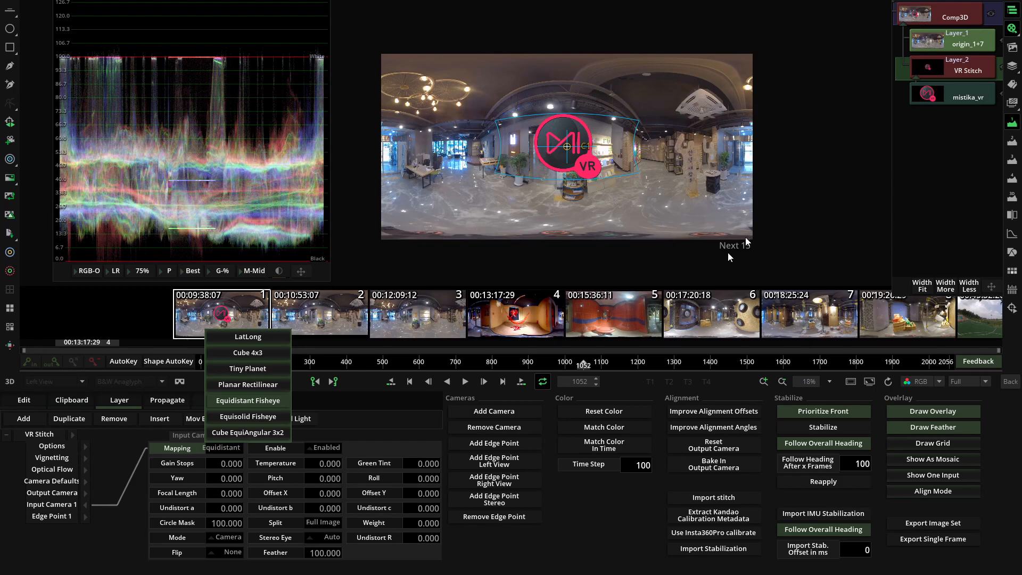
left_click(245, 369)
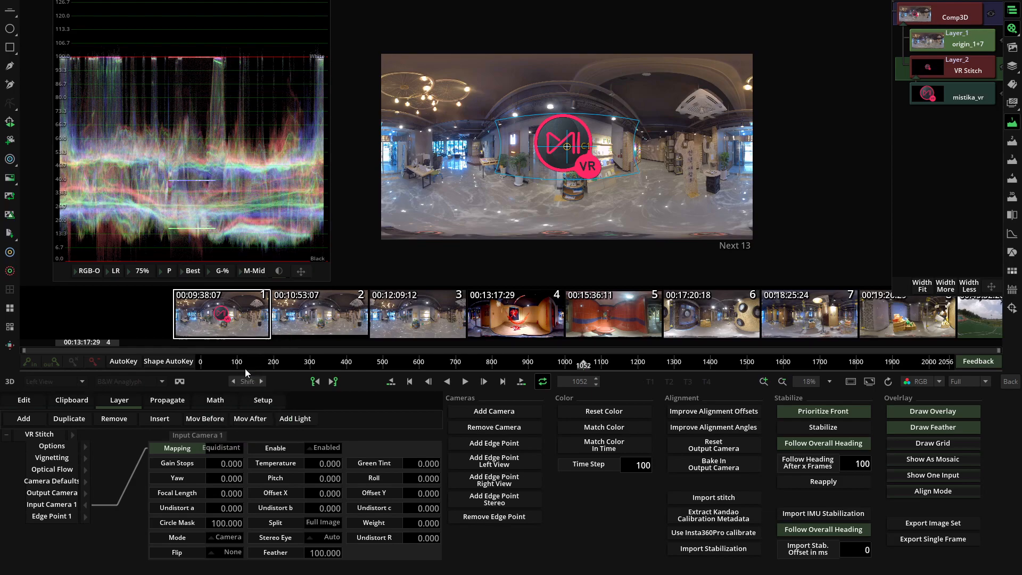
left_click(179, 381)
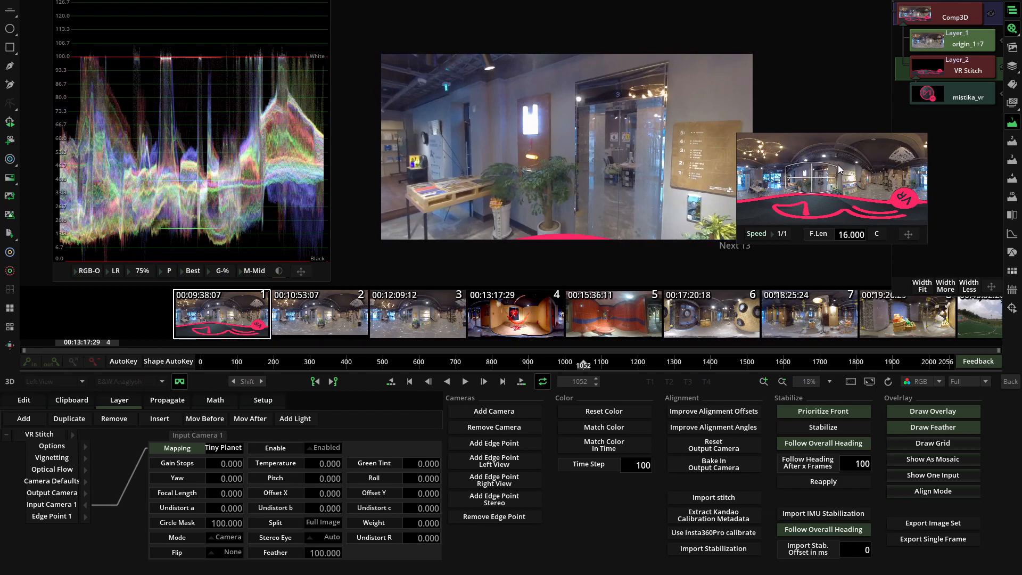
- Shrink the logo on the floor by raising Input Camera 1's Focal Length to 62.6, checking its size in the VR view
left_click_drag(820, 196, 798, 192)
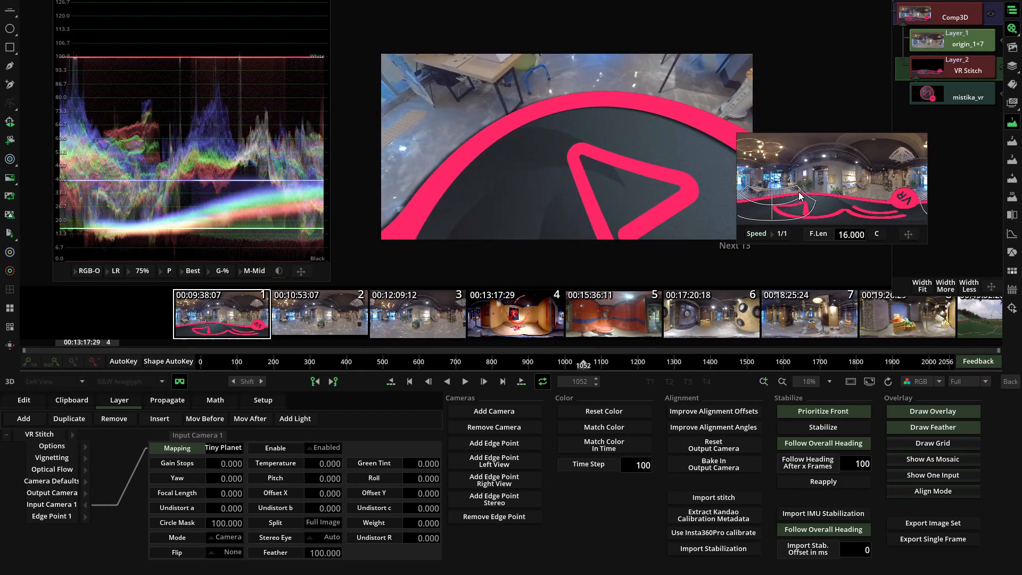
left_click(177, 381)
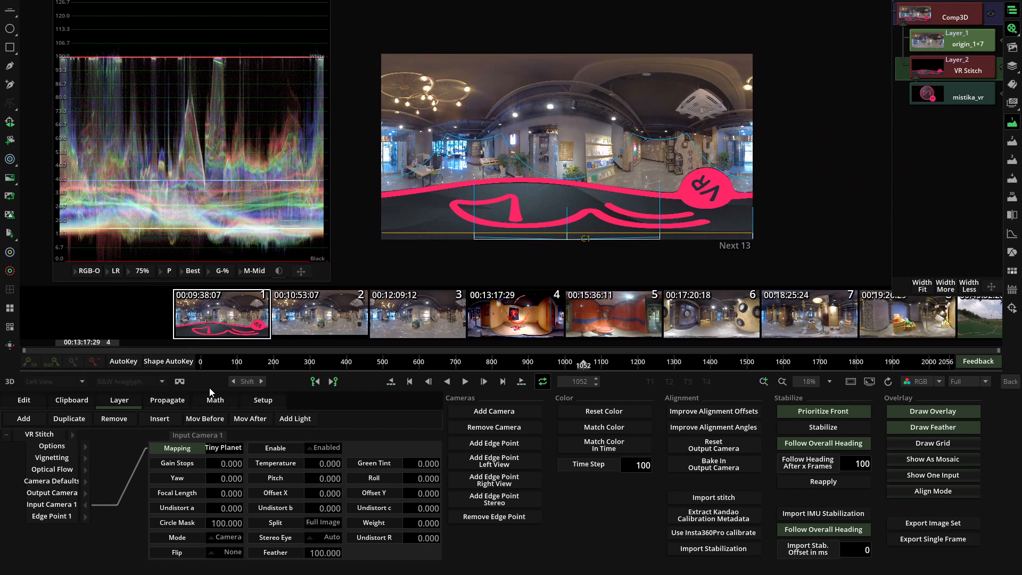
left_click(178, 493)
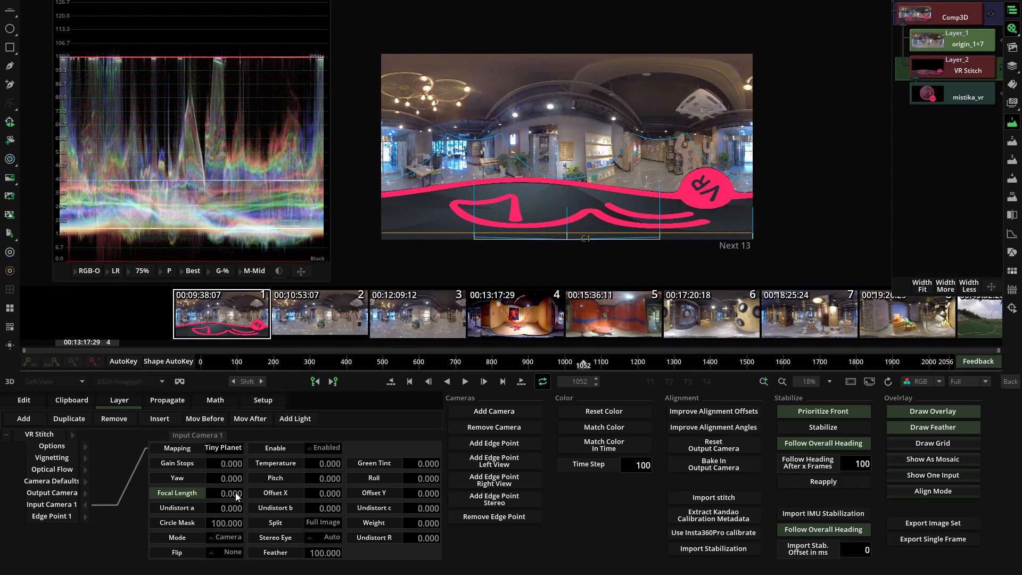
left_click_drag(232, 493, 612, 452)
left_click_drag(223, 497, 516, 447)
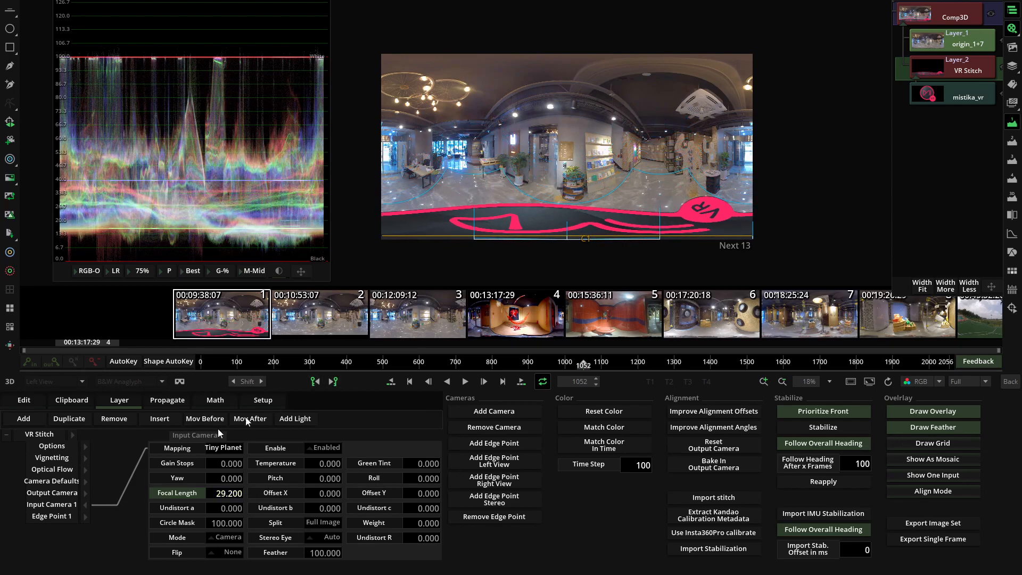
left_click_drag(226, 497, 905, 397)
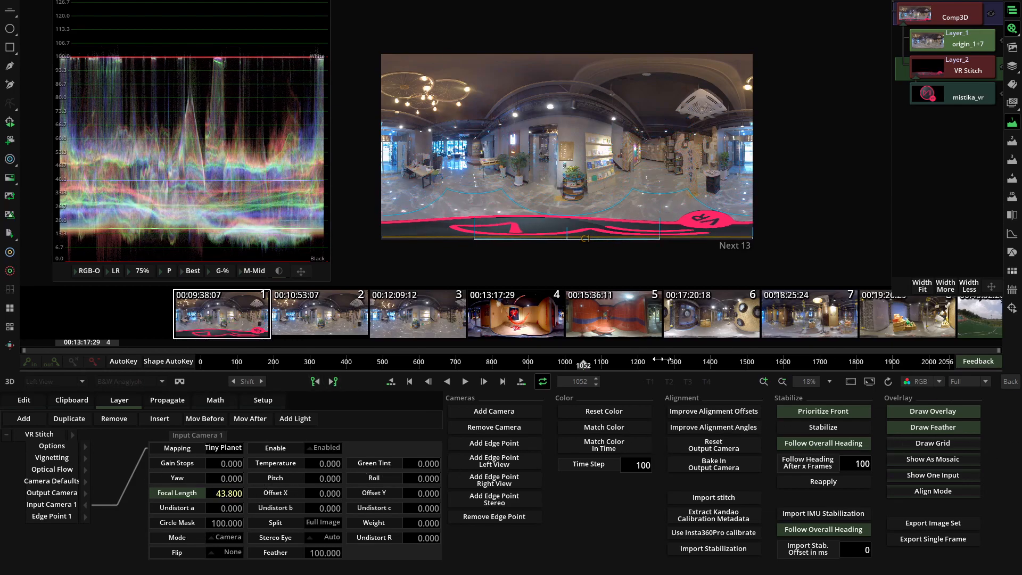
left_click_drag(224, 494, 694, 431)
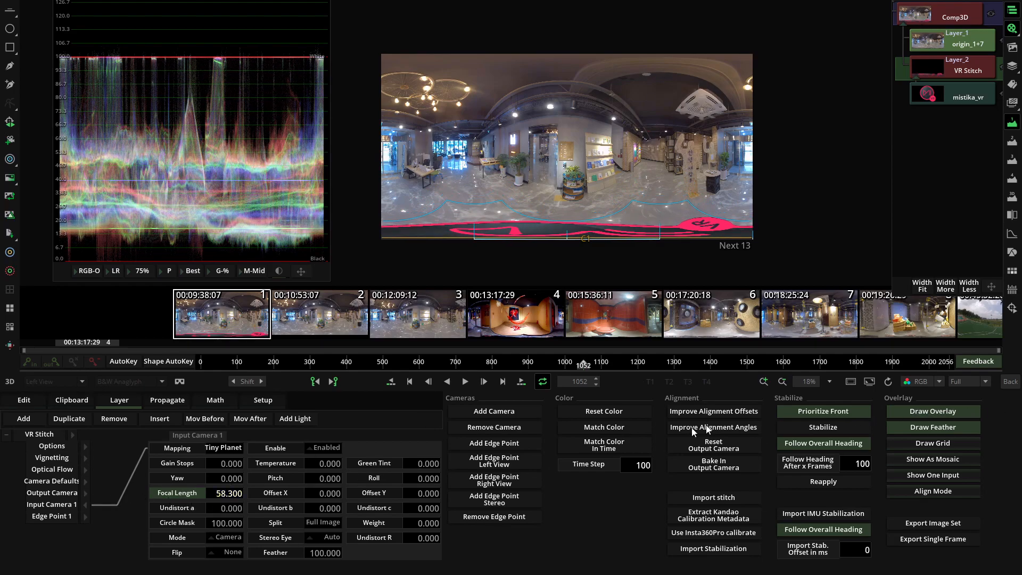
left_click(181, 381)
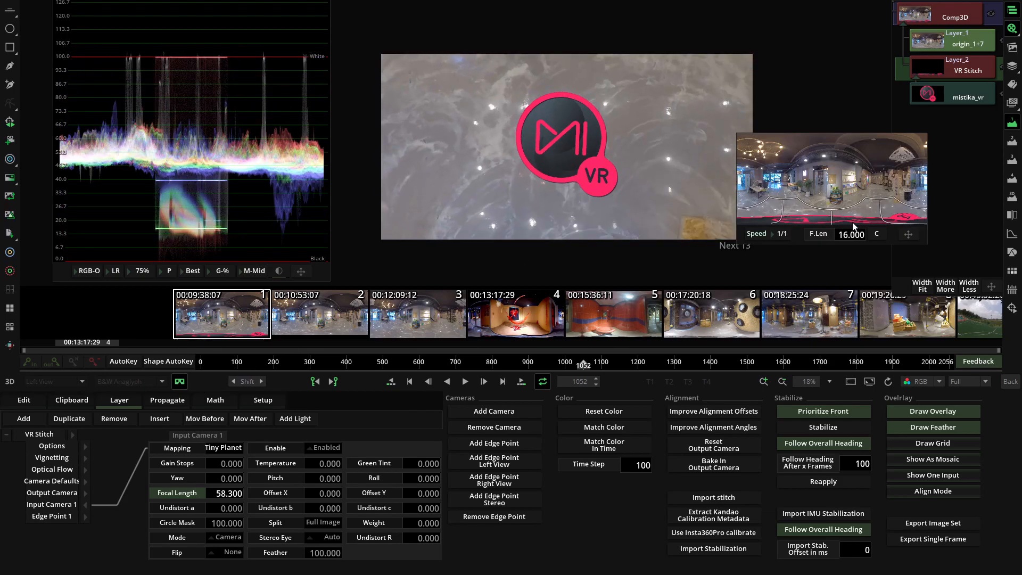
left_click_drag(852, 223, 851, 219)
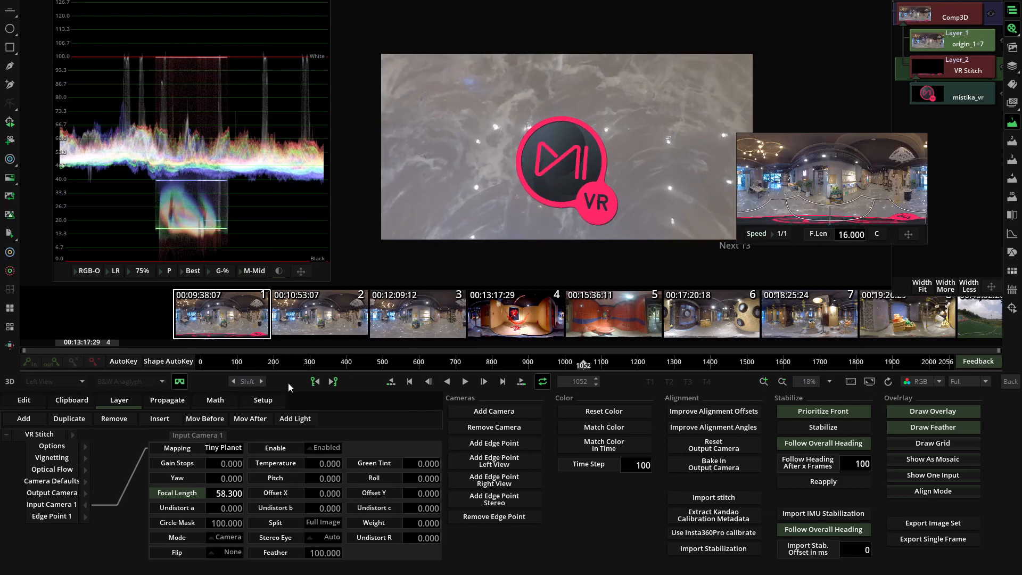
left_click_drag(233, 492, 340, 424)
left_click(179, 381)
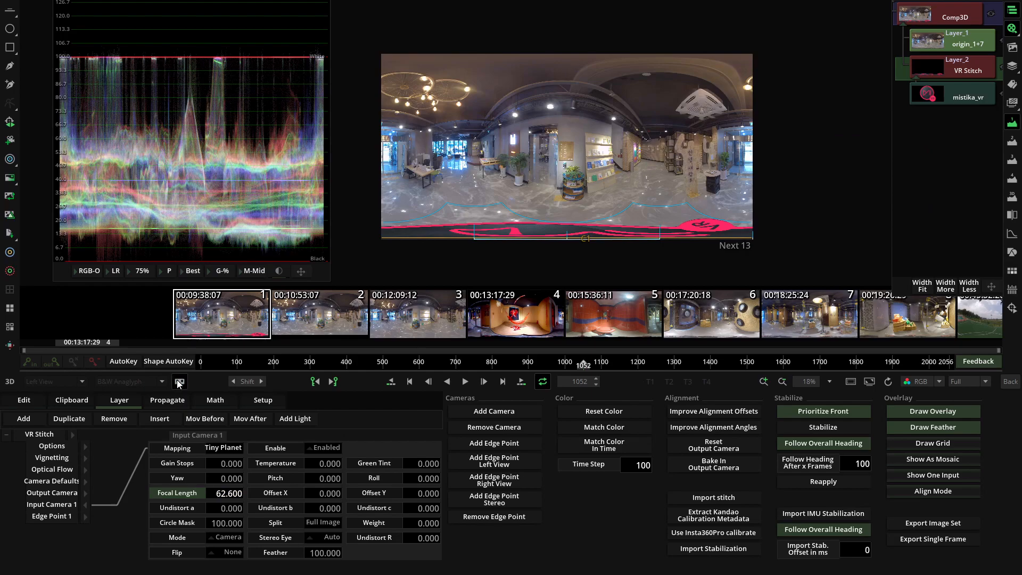
- Inspect the floor logo in the VR view once more, switch that view off and return to the timeline
left_click(179, 381)
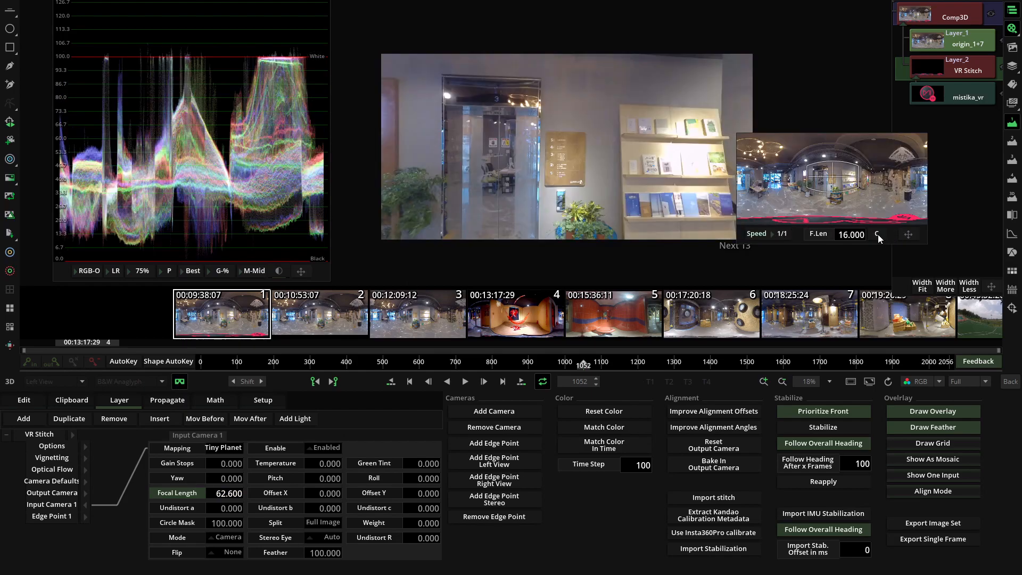
left_click_drag(848, 194, 841, 226)
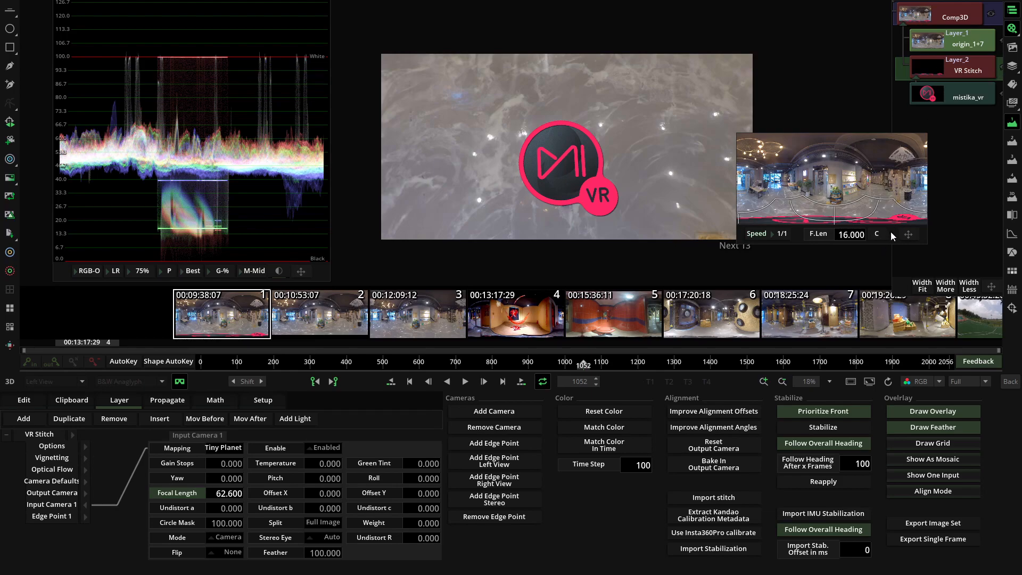
left_click(179, 384)
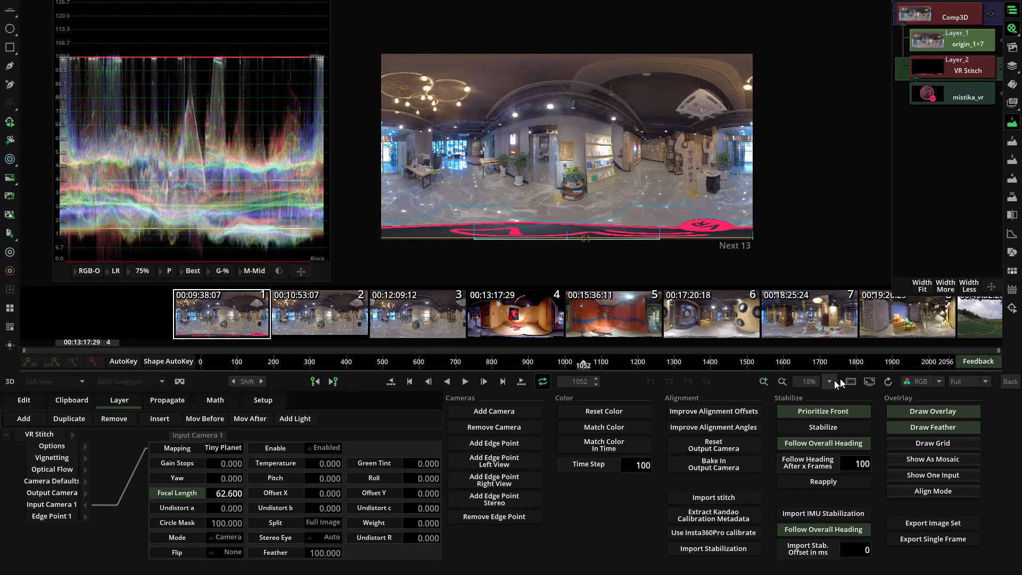
left_click(1007, 385)
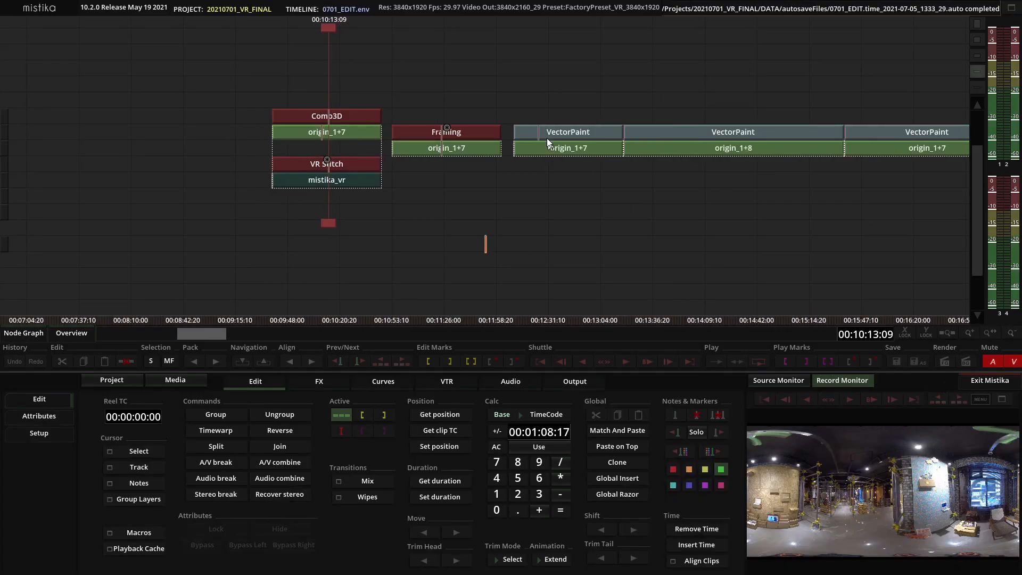
- Move the Framing effect and its origin_1+7 clip up one track, level with the Comp3D stack
left_click(560, 149)
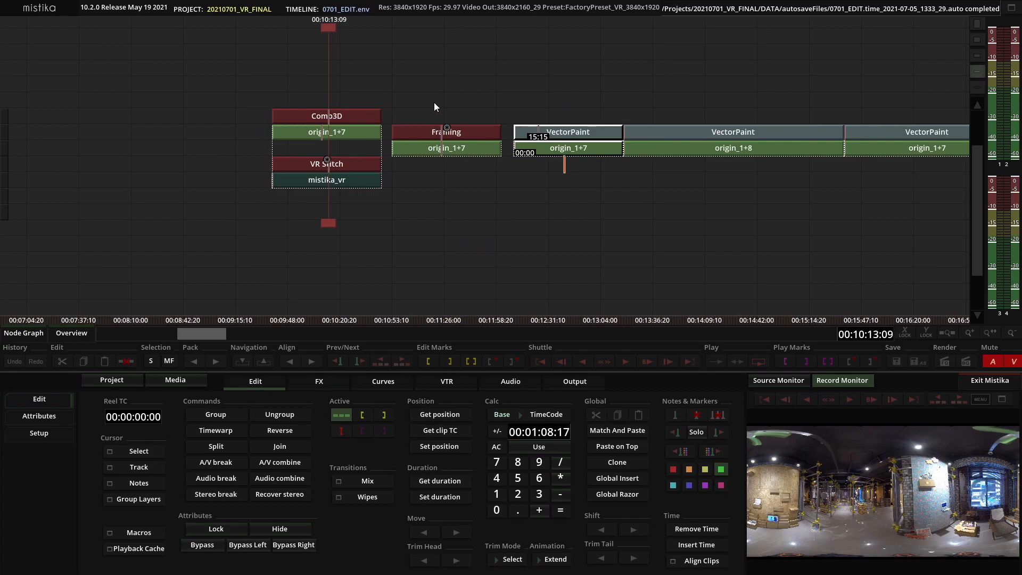
left_click(449, 156)
left_click_drag(435, 130, 434, 115)
left_click(434, 134)
left_click(427, 171)
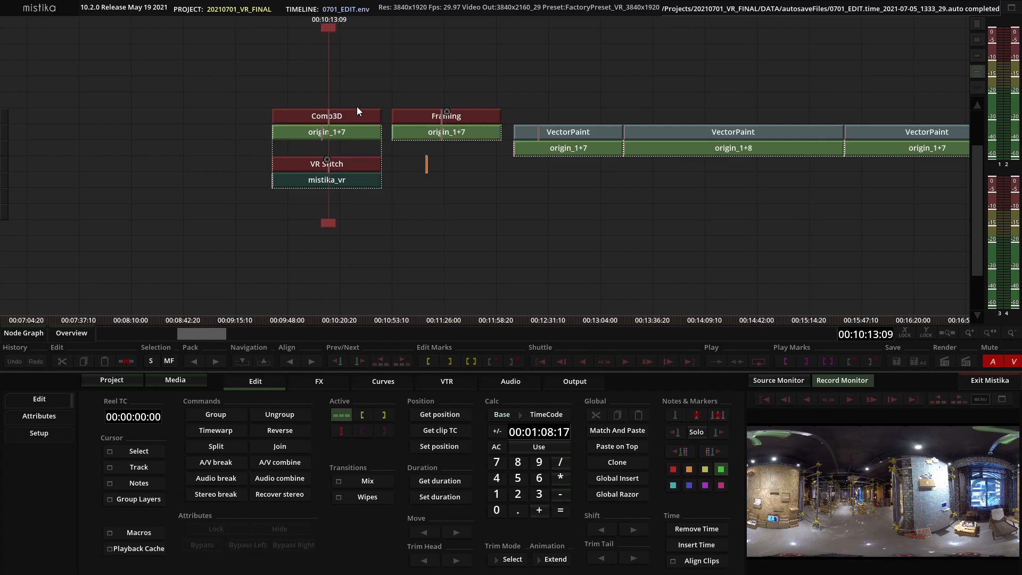
- Place the playhead at 00:12:26:19 over the first VectorPaint clip
left_click_drag(327, 223, 539, 231)
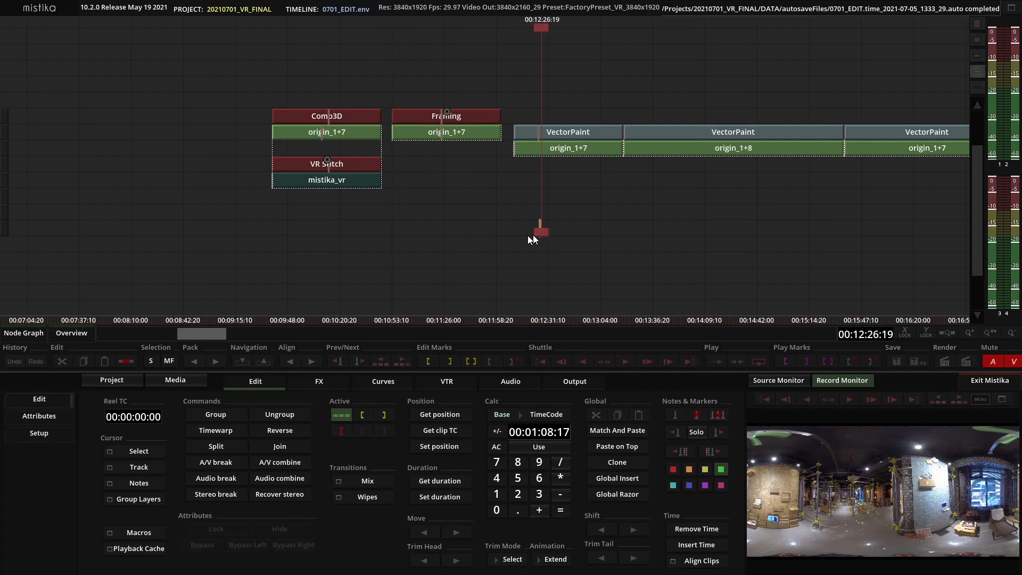
left_click_drag(461, 193, 460, 190)
left_click(427, 212)
scroll(548, 235, "down", 3)
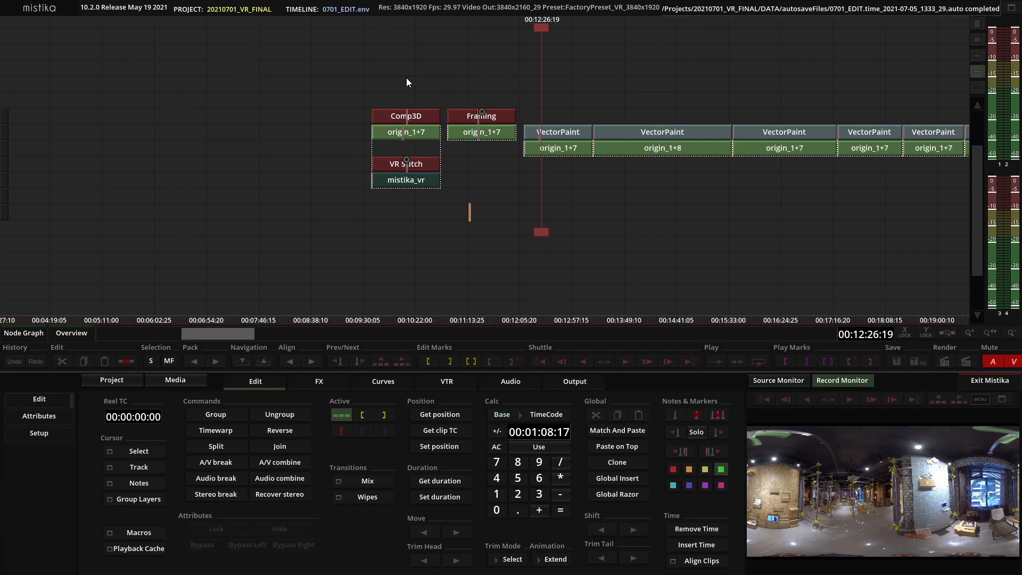
- Select the Comp3D, Framing and first VectorPaint stacks for output, and review the QuickTime codec choices, keeping MOV ProRes HQ
left_click_drag(407, 78, 537, 272)
left_click(562, 380)
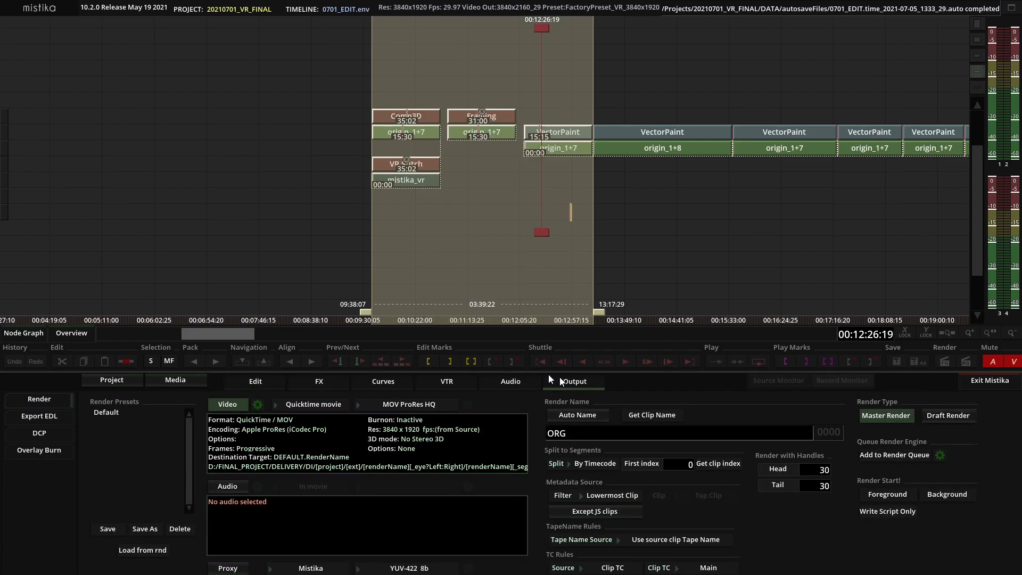
left_click(409, 404)
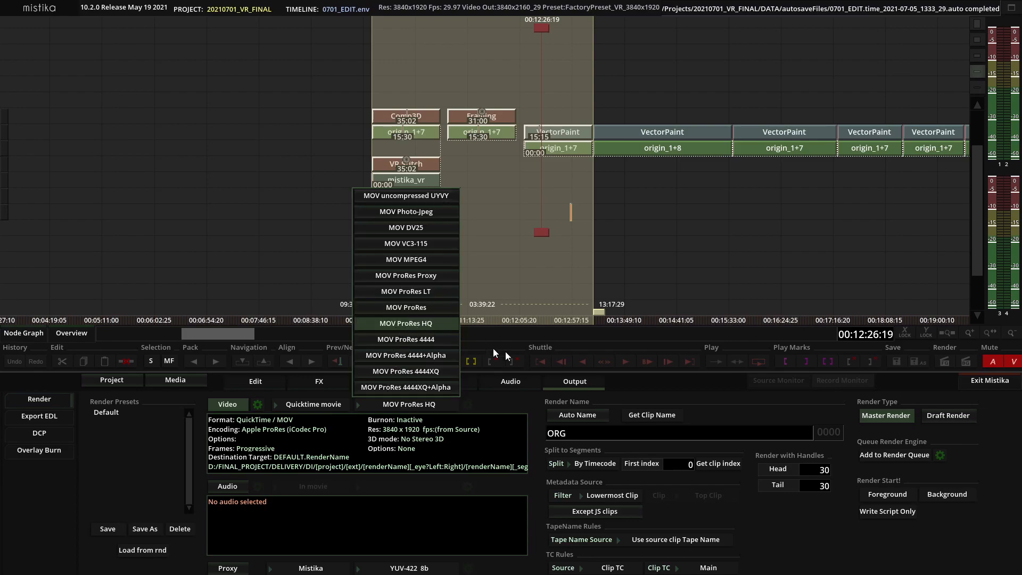
left_click(750, 504)
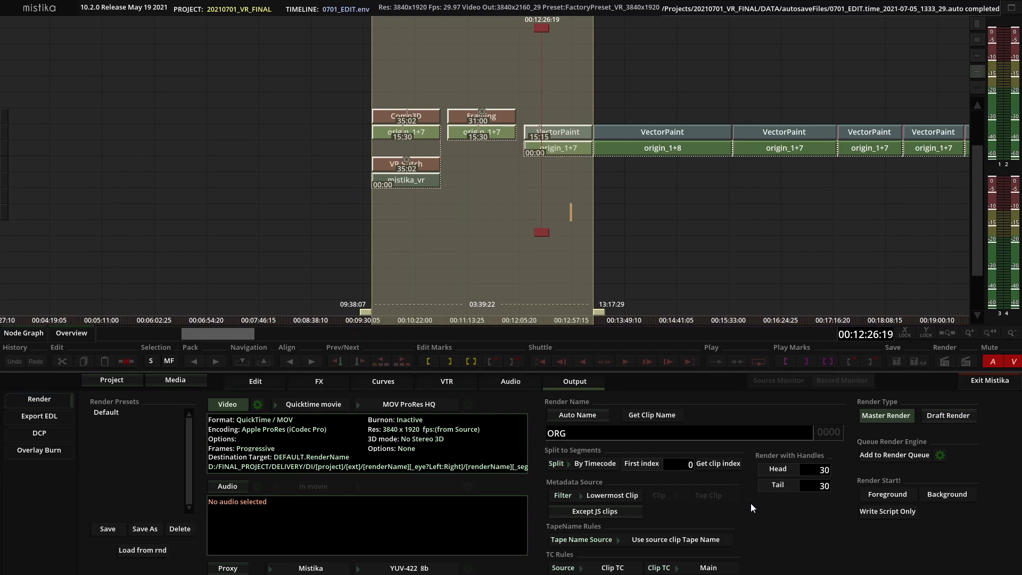